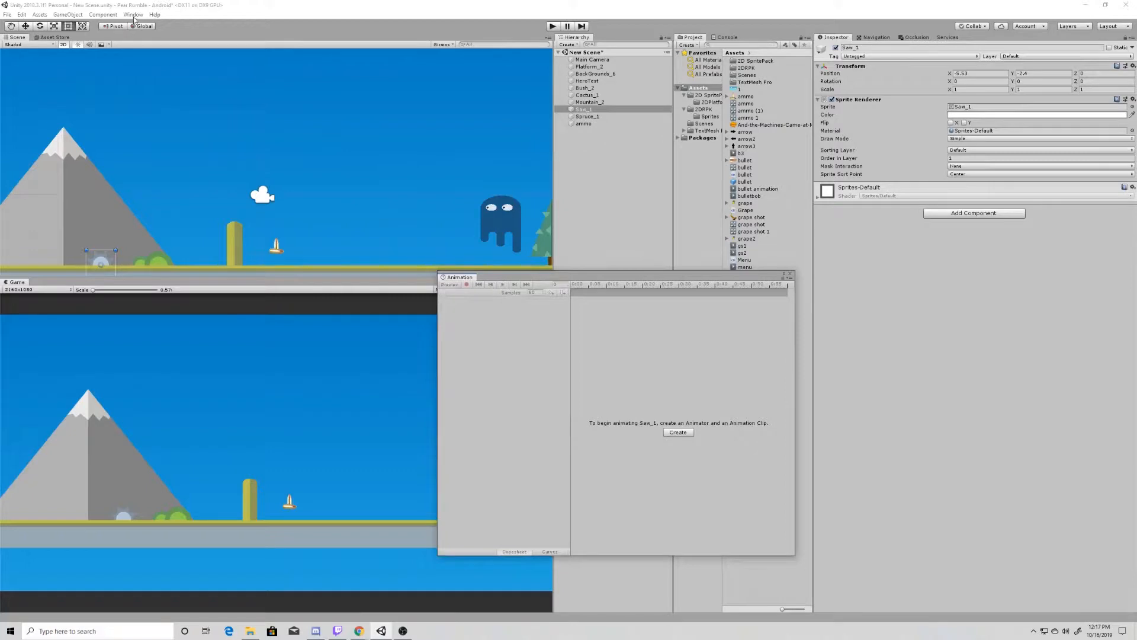
# - Create a new animation clip named Saw_1 for the saw object and save it in the Assets folder
pyautogui.click(134, 15)
pyautogui.moveTo(169, 116)
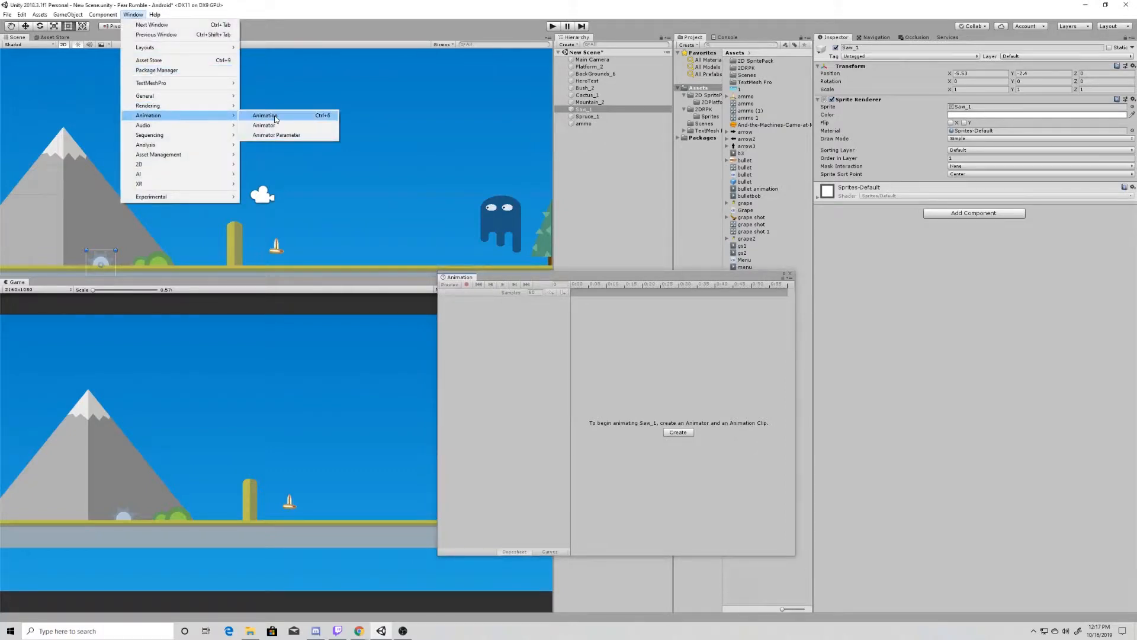
pyautogui.click(573, 279)
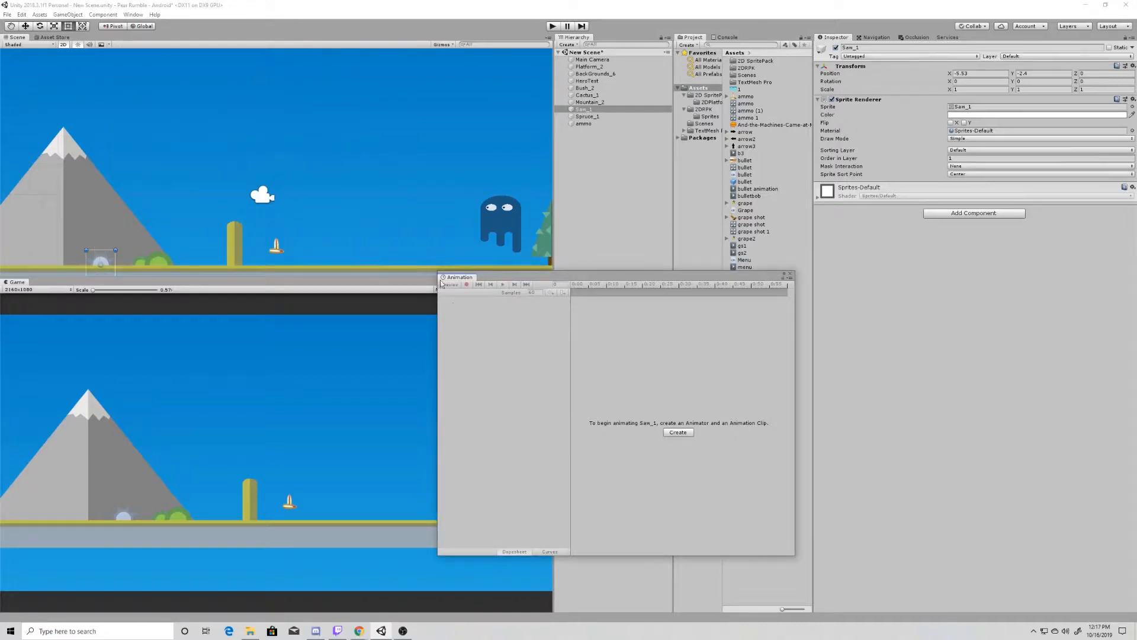
pyautogui.moveTo(580, 276); pyautogui.dragTo(405, 130)
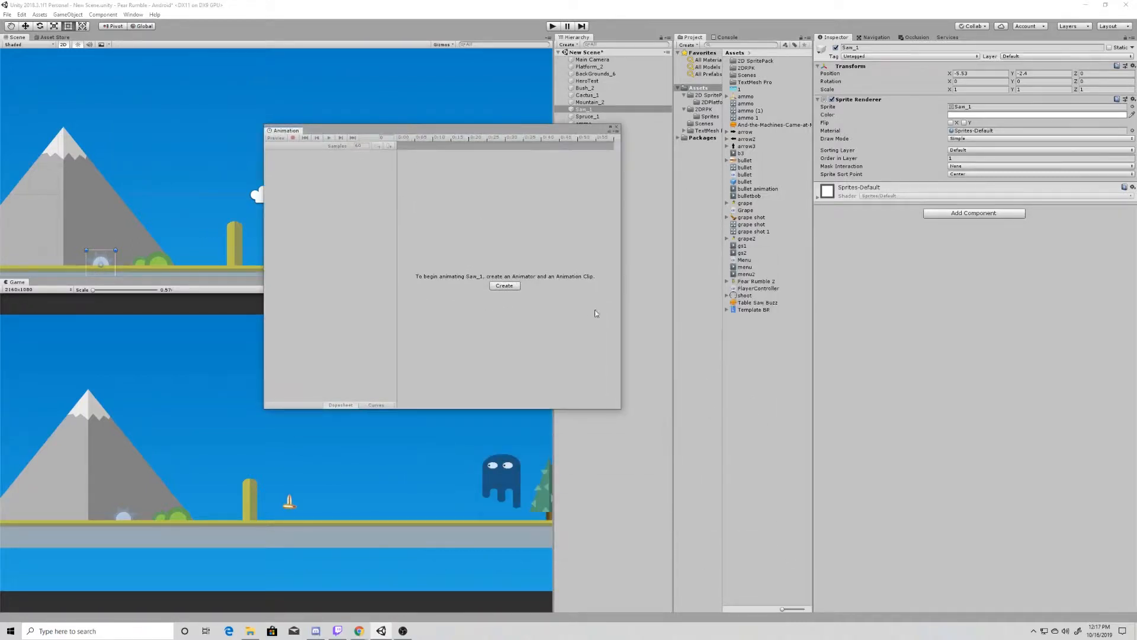
pyautogui.click(504, 286)
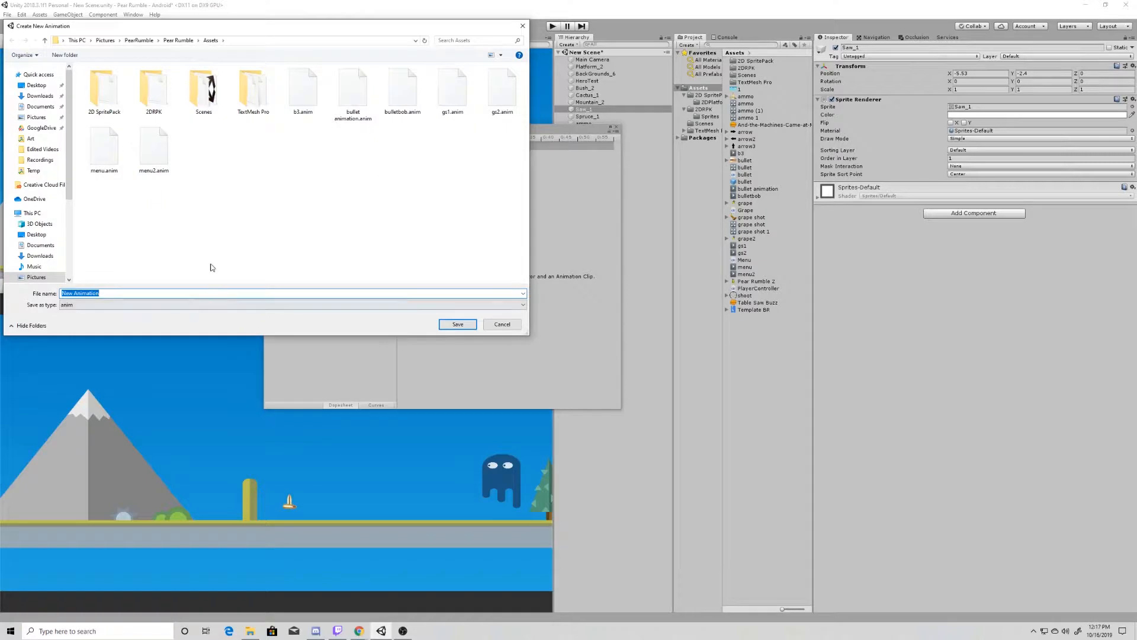
pyautogui.write('Saw_1')
pyautogui.press('Return')
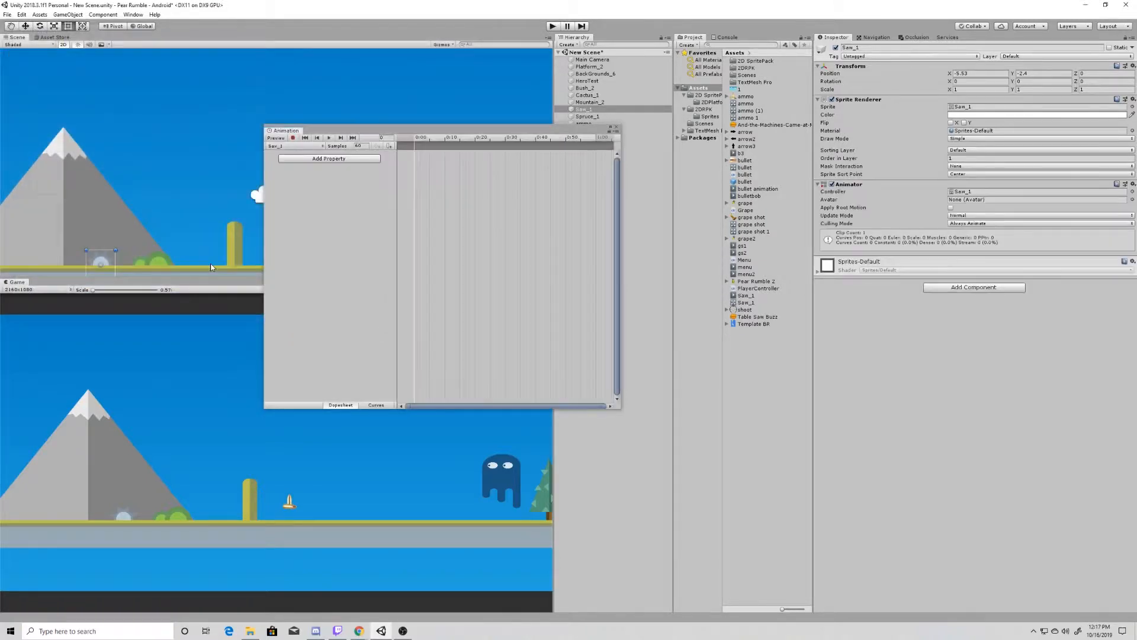
# - Start recording and key the saw's rotation at frame 0 with Z at about -39.8
pyautogui.moveTo(390, 132); pyautogui.dragTo(318, 119)
pyautogui.scroll(1, 399, 197)
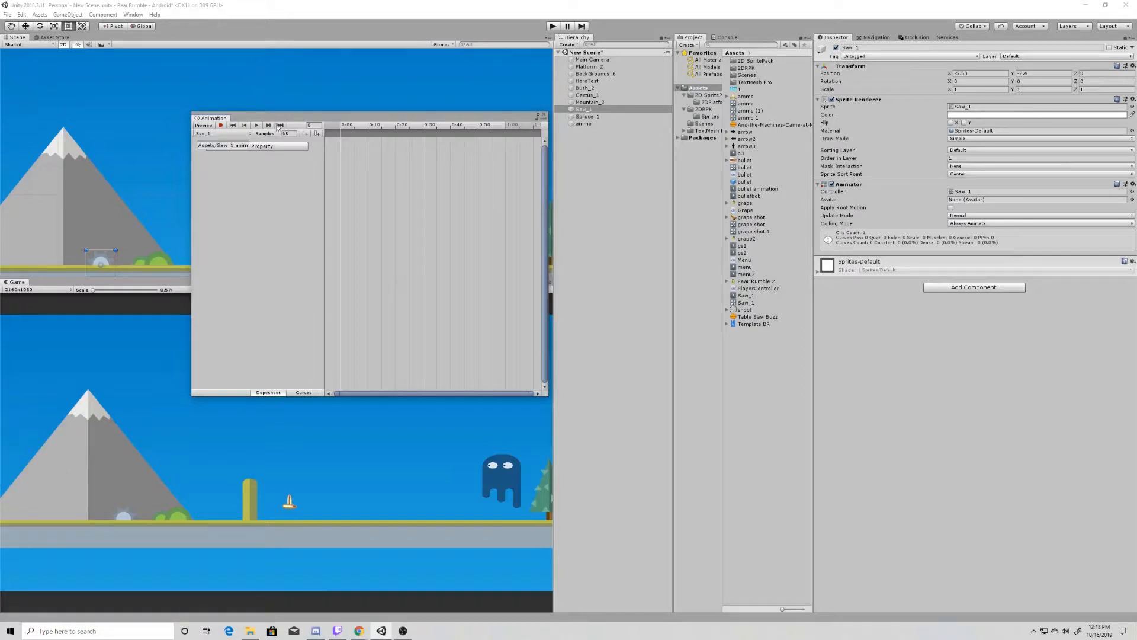
pyautogui.click(221, 125)
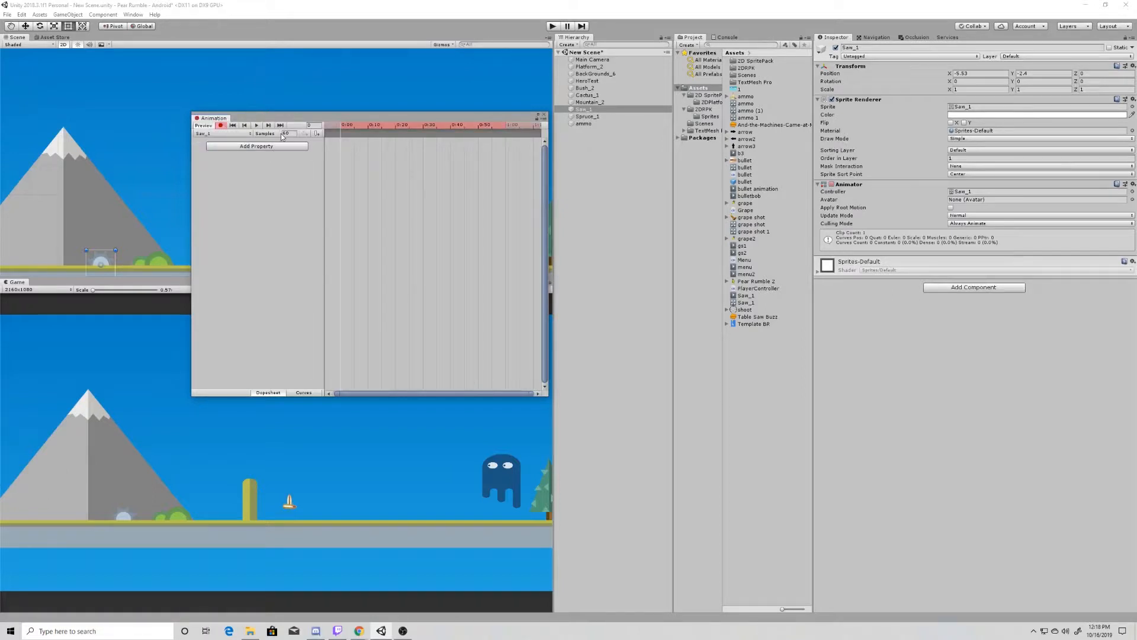
pyautogui.moveTo(336, 120); pyautogui.dragTo(586, 142)
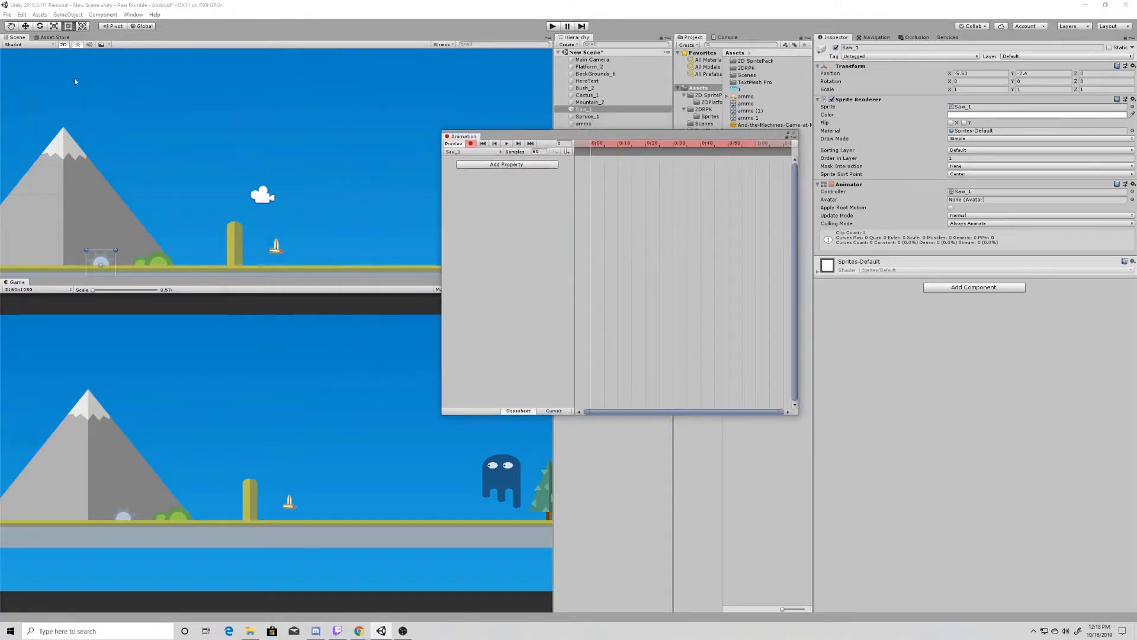
pyautogui.press('e')
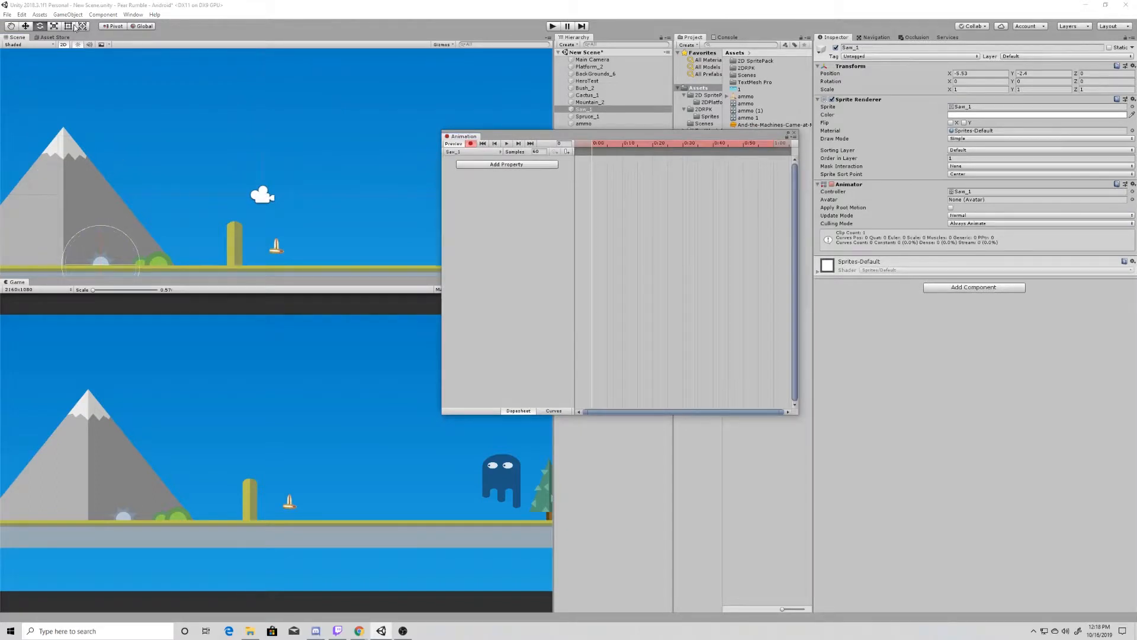
pyautogui.moveTo(126, 250); pyautogui.dragTo(146, 291)
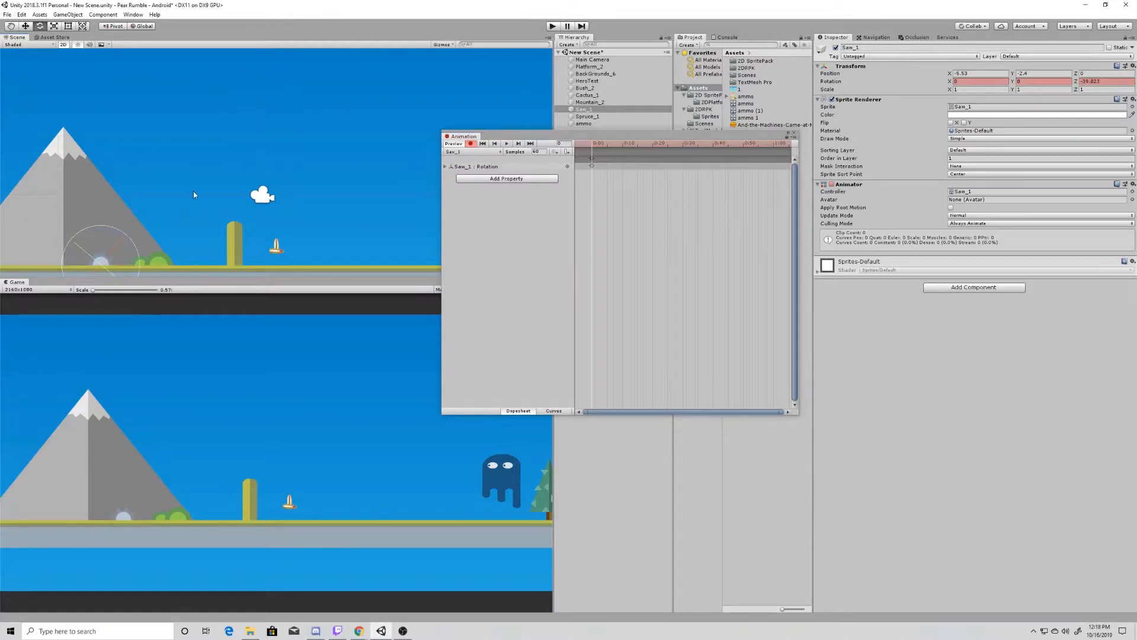
# - Add a rotation key at 2:00 by spinning the saw several turns to a Z rotation of about -902
pyautogui.scroll(-5, 722, 198)
pyautogui.scroll(-3, 701, 169)
pyautogui.moveTo(744, 140); pyautogui.dragTo(740, 142)
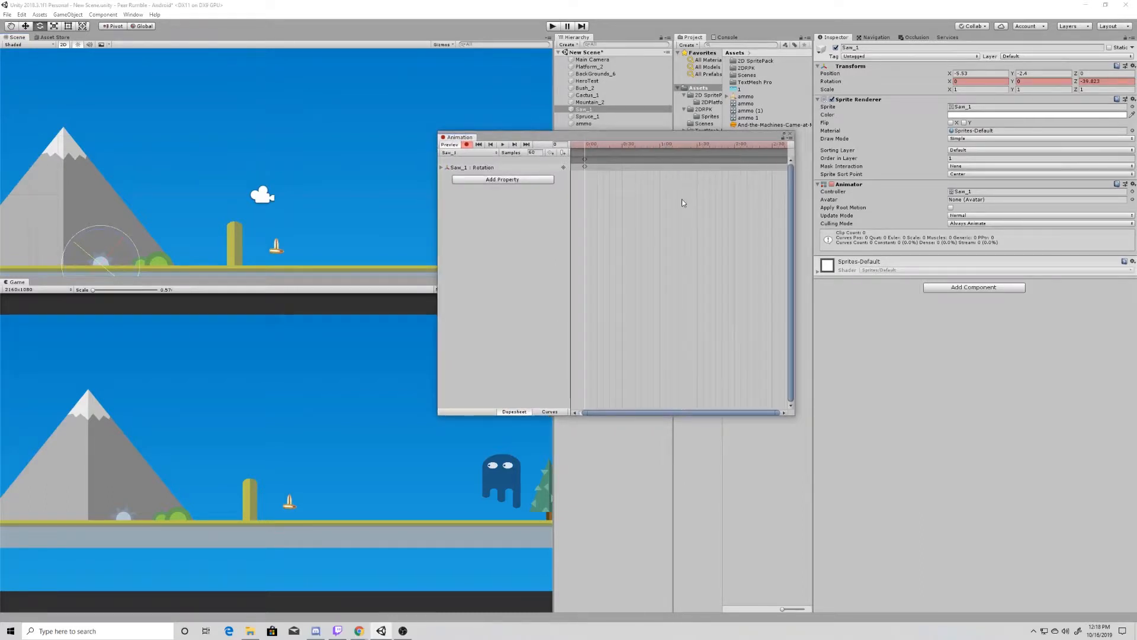
pyautogui.scroll(-2, 681, 198)
pyautogui.scroll(-2, 677, 188)
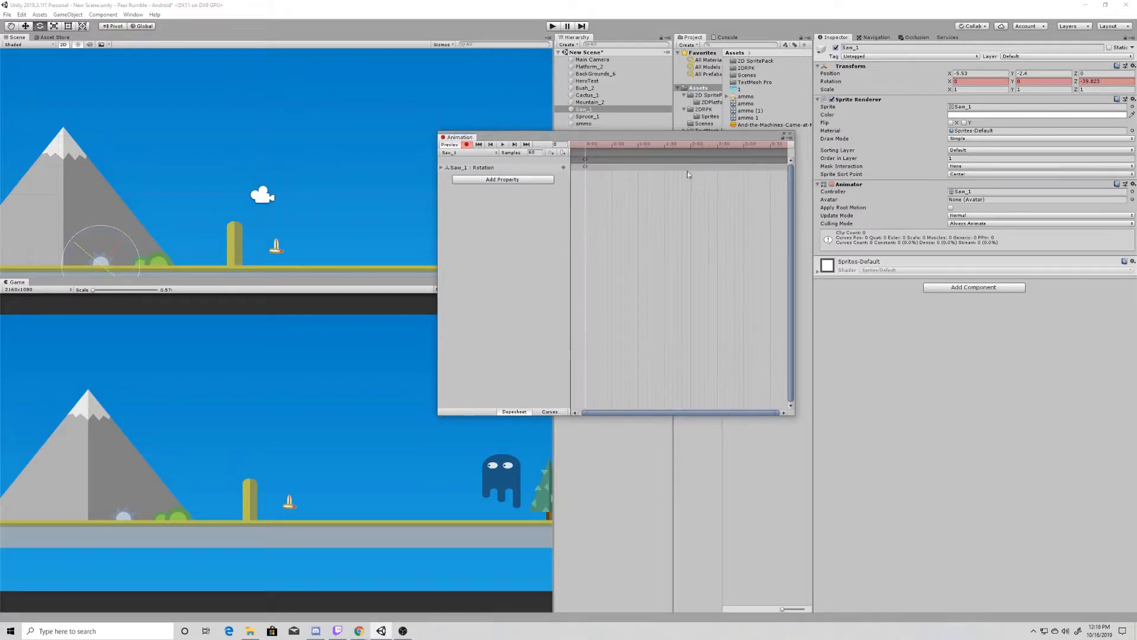
pyautogui.click(692, 147)
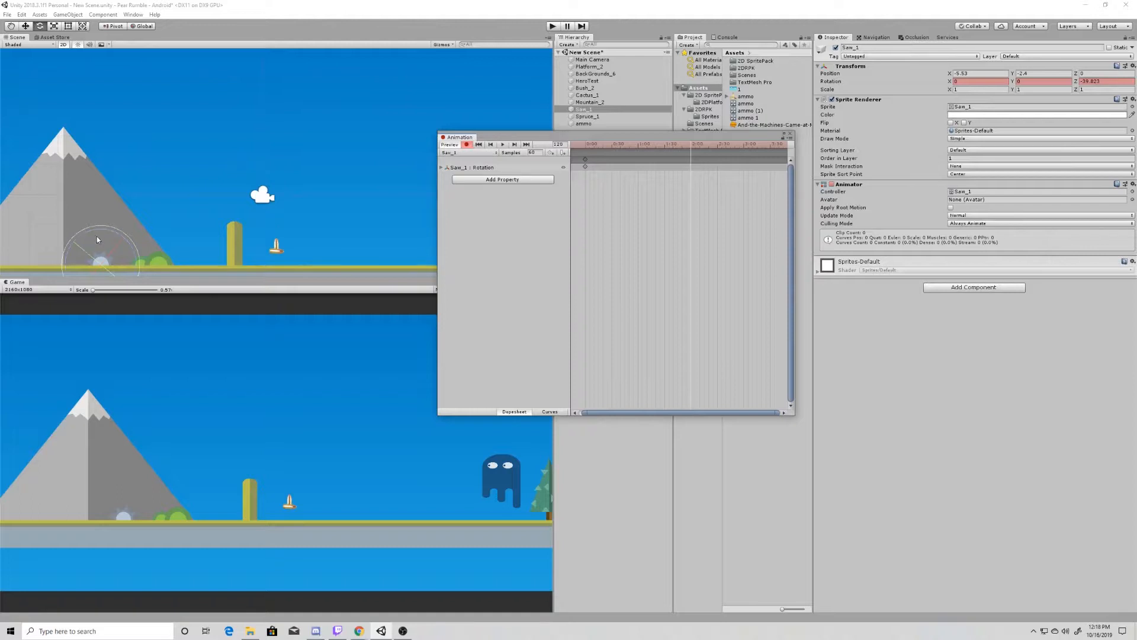
pyautogui.moveTo(100, 232); pyautogui.dragTo(1123, 262)
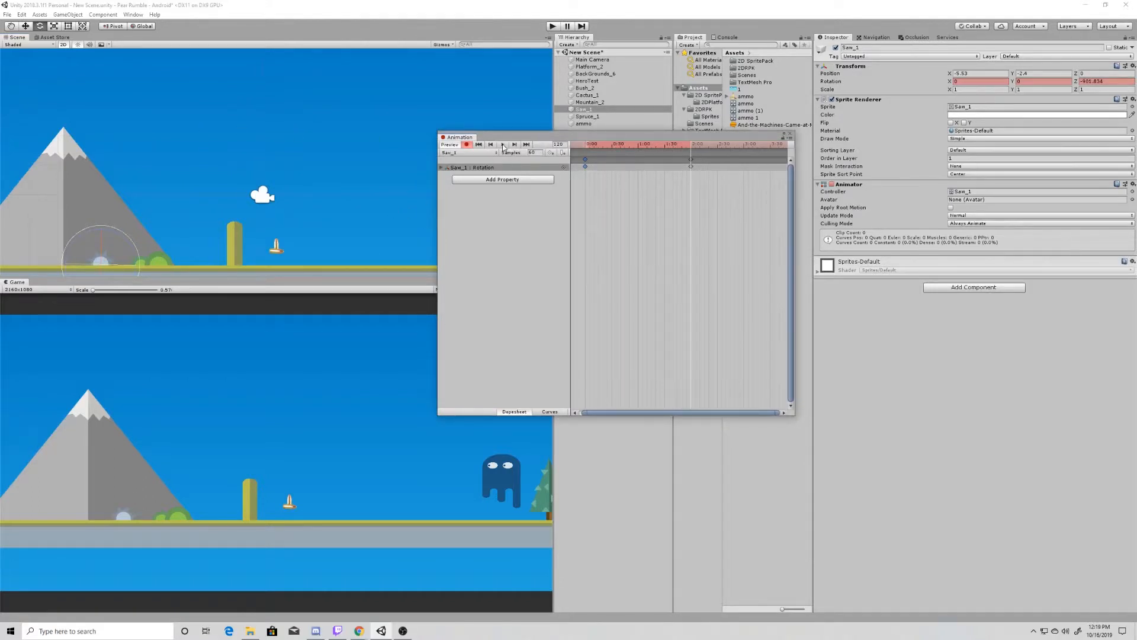
# - Stop recording and play the clip to preview the saw's spin in the scene
pyautogui.click(467, 144)
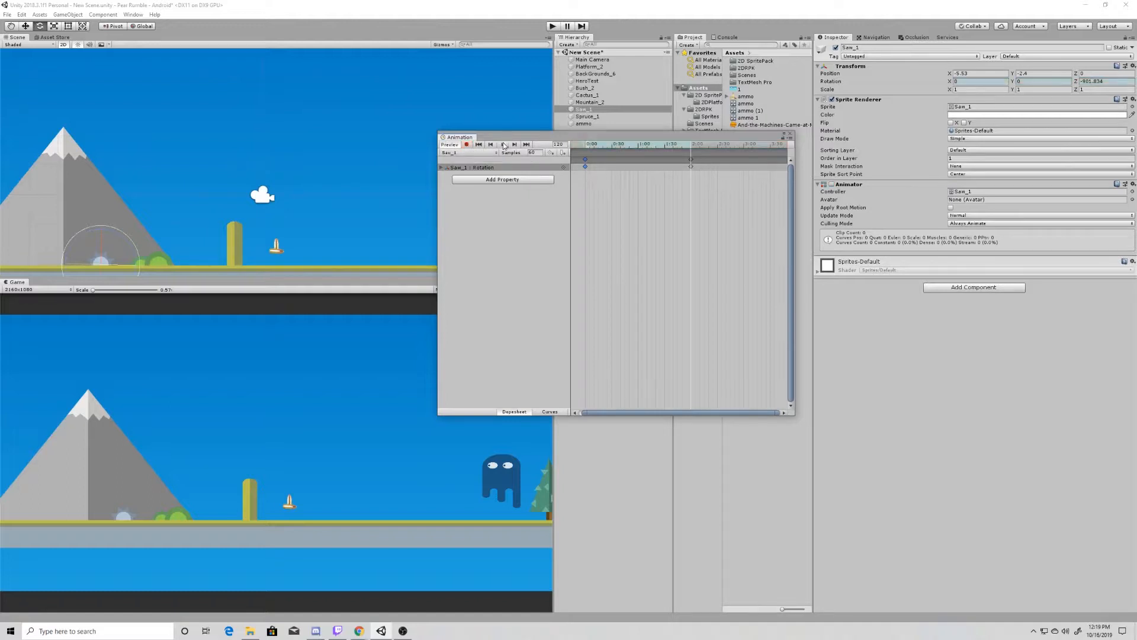
pyautogui.click(502, 144)
pyautogui.scroll(5, 101, 233)
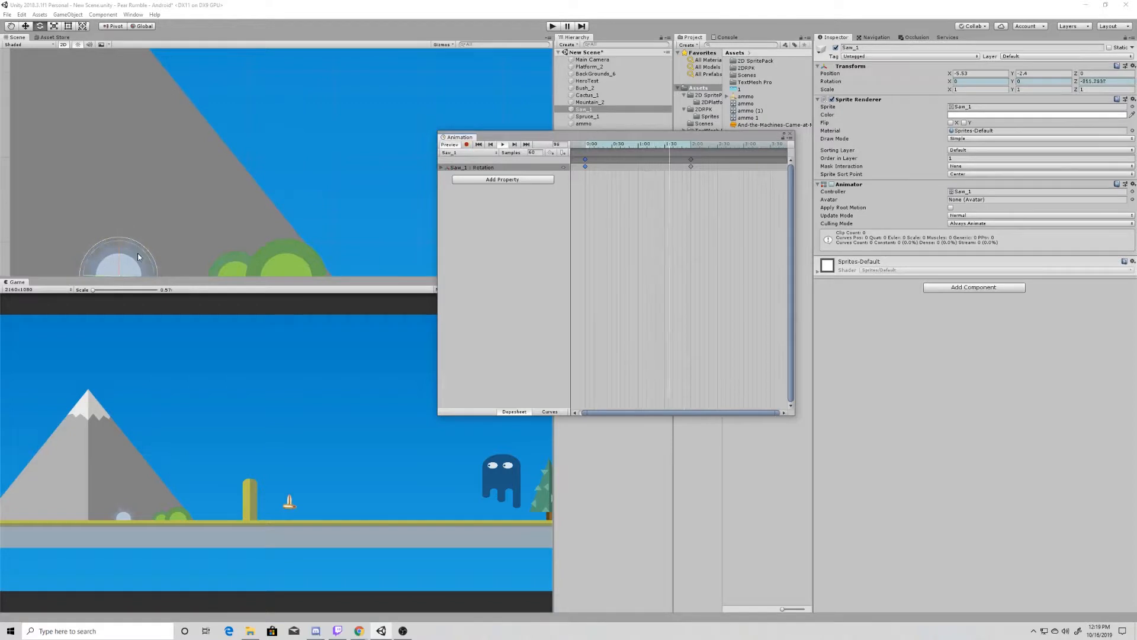
# - Try a lower sample rate on the Saw_1 clip while it plays
pyautogui.click(527, 152)
pyautogui.write('3')
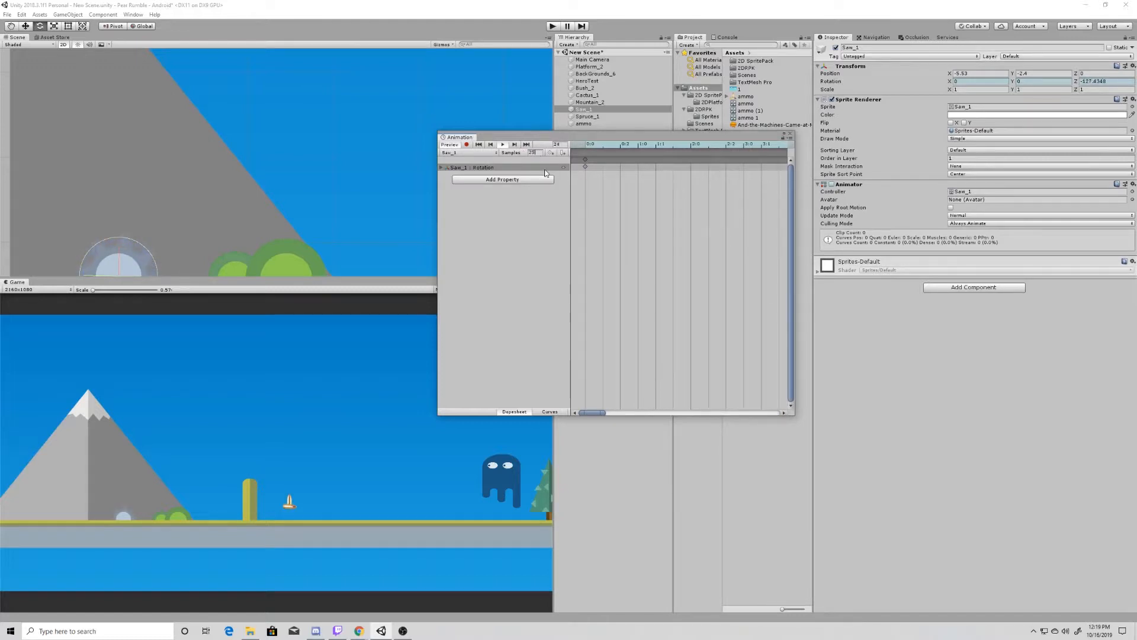
pyautogui.press('Return')
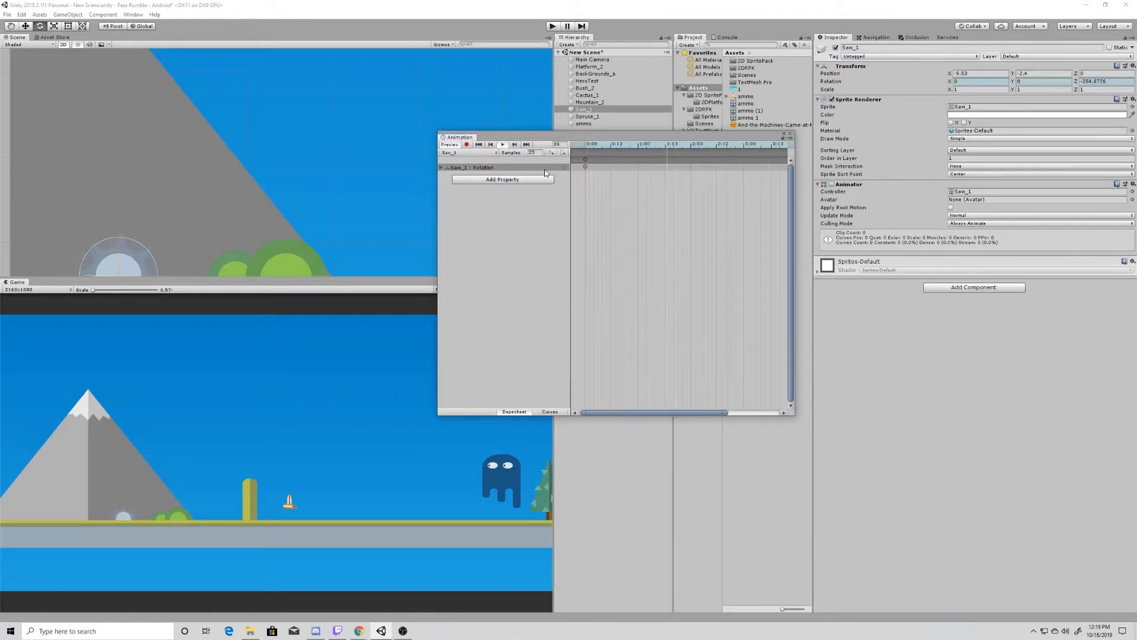
# - Set the Saw_1 clip's sample rate to 120
pyautogui.click(515, 153)
pyautogui.write('120')
pyautogui.press('Return')
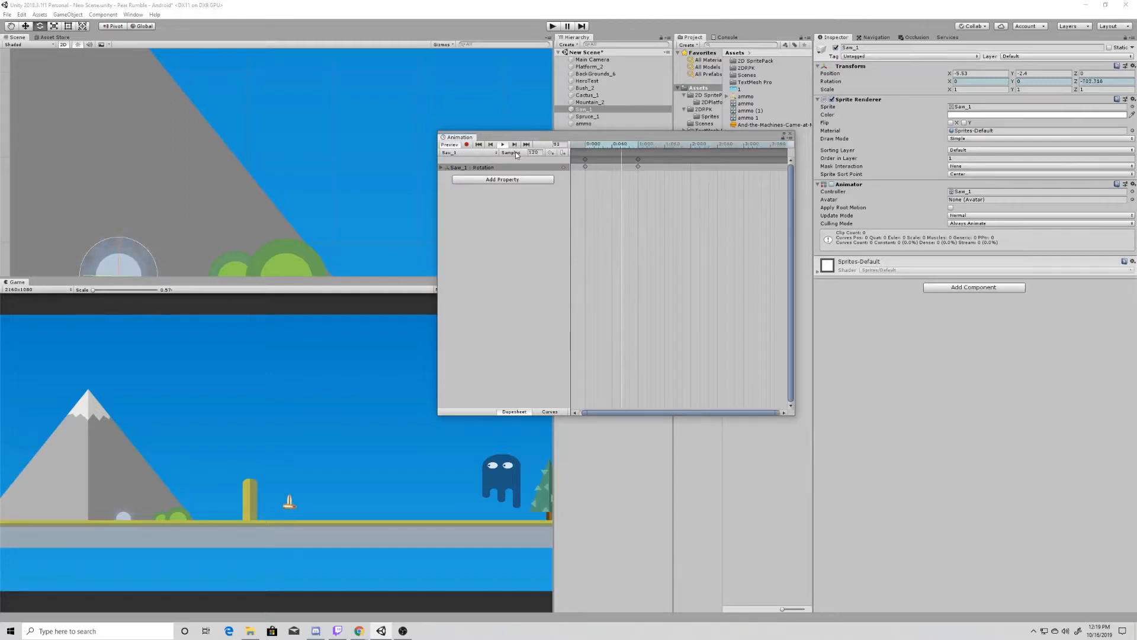
# - Close the Animation window and check the loop settings of the Saw_1 clip in the project assets
pyautogui.click(789, 136)
pyautogui.scroll(-5, 273, 201)
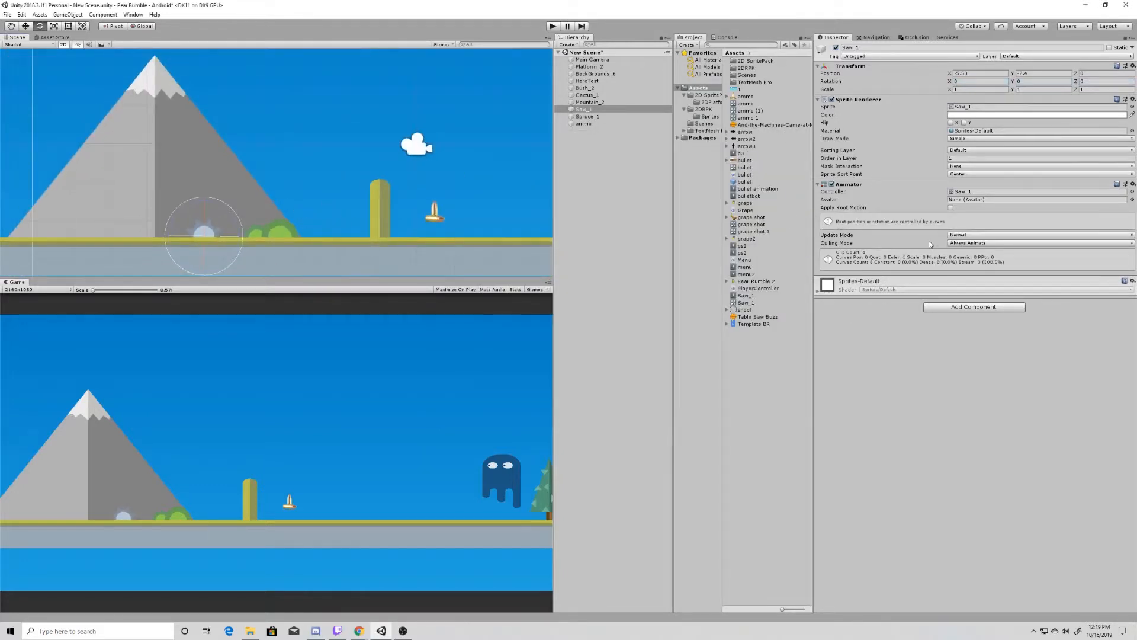
pyautogui.click(751, 296)
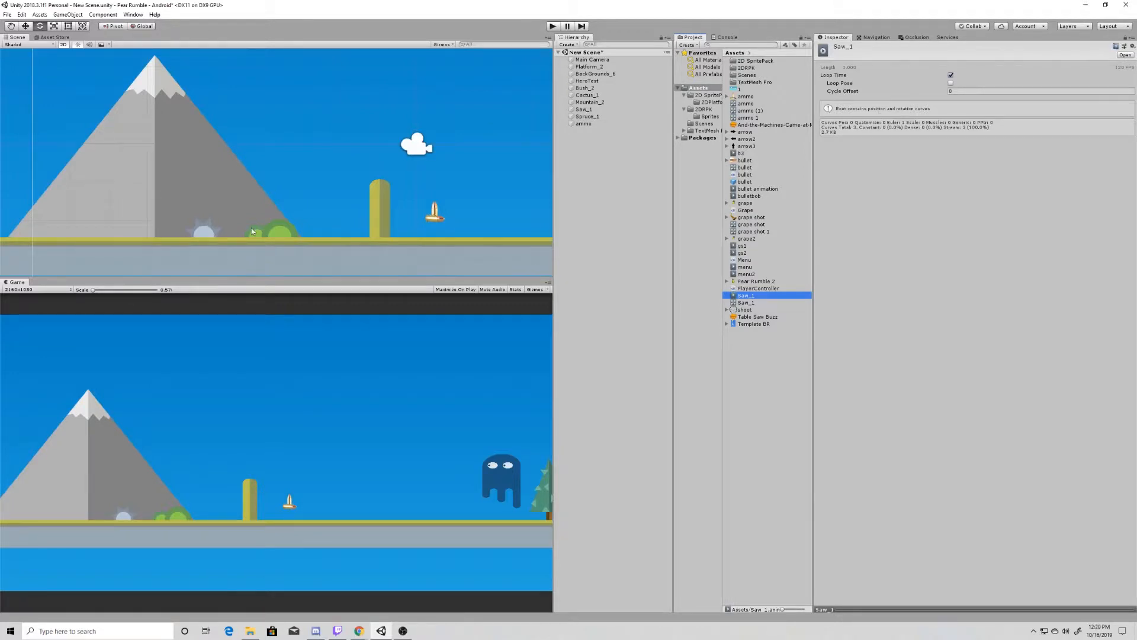
# - Create a new animation clip named Ammo3 for the ammo sprite and start recording
pyautogui.click(439, 217)
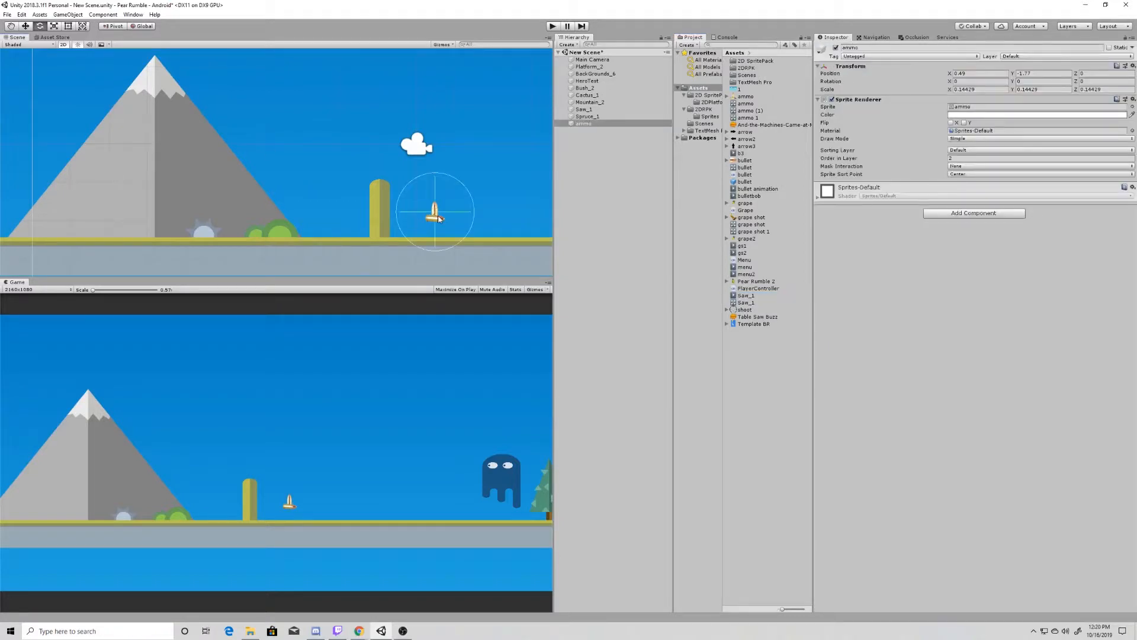
pyautogui.scroll(4, 441, 217)
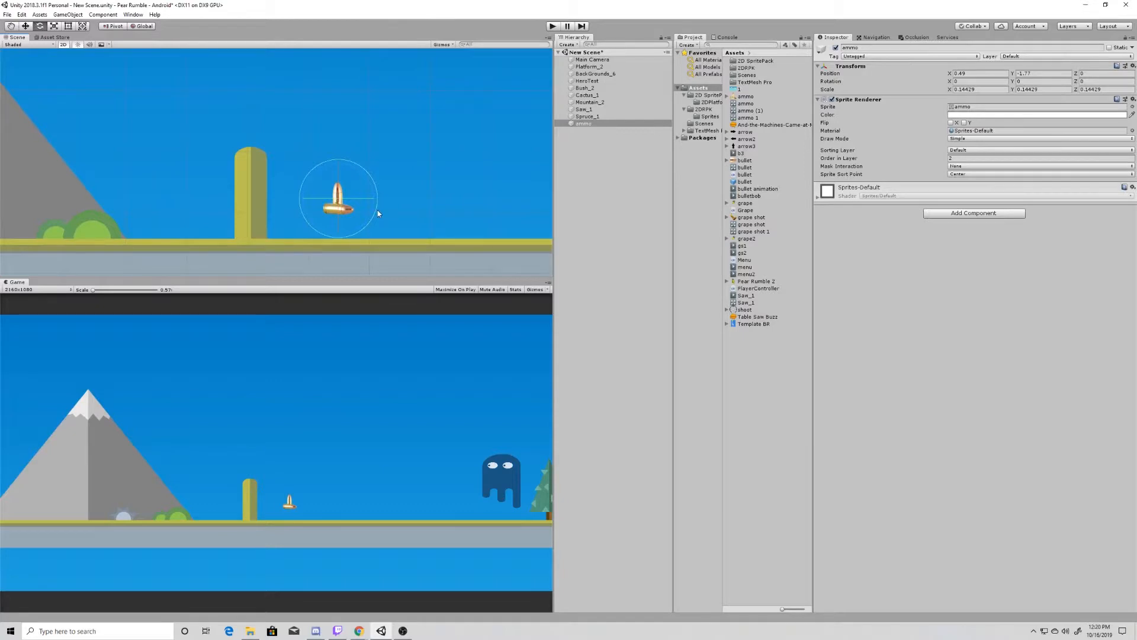
pyautogui.press('w')
pyautogui.hotkey('ctrl', '6')
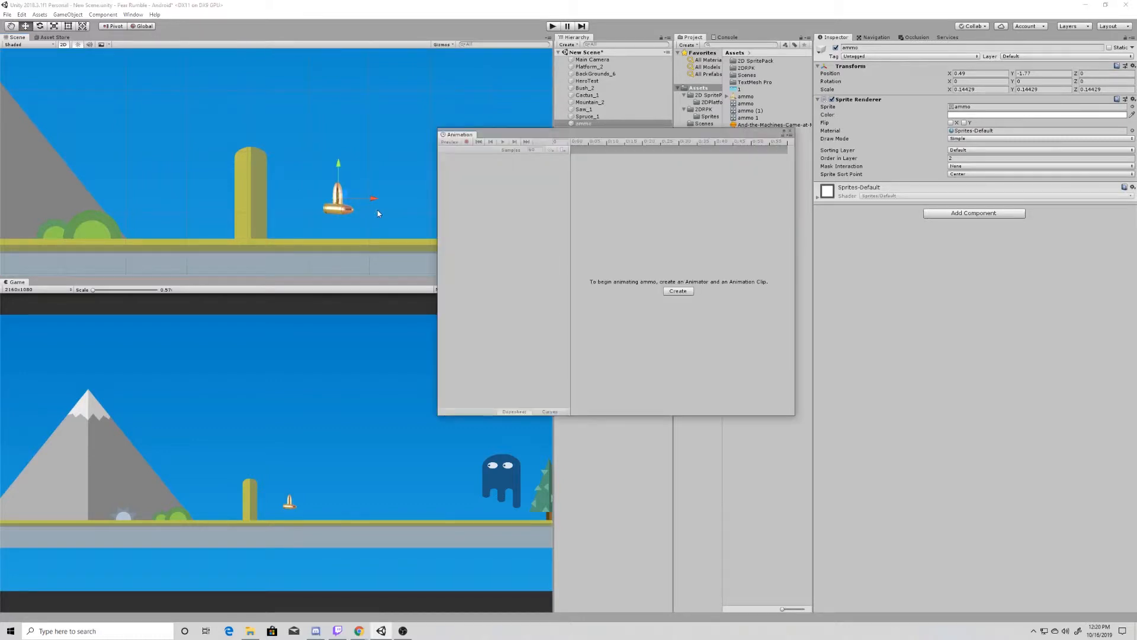
pyautogui.click(678, 291)
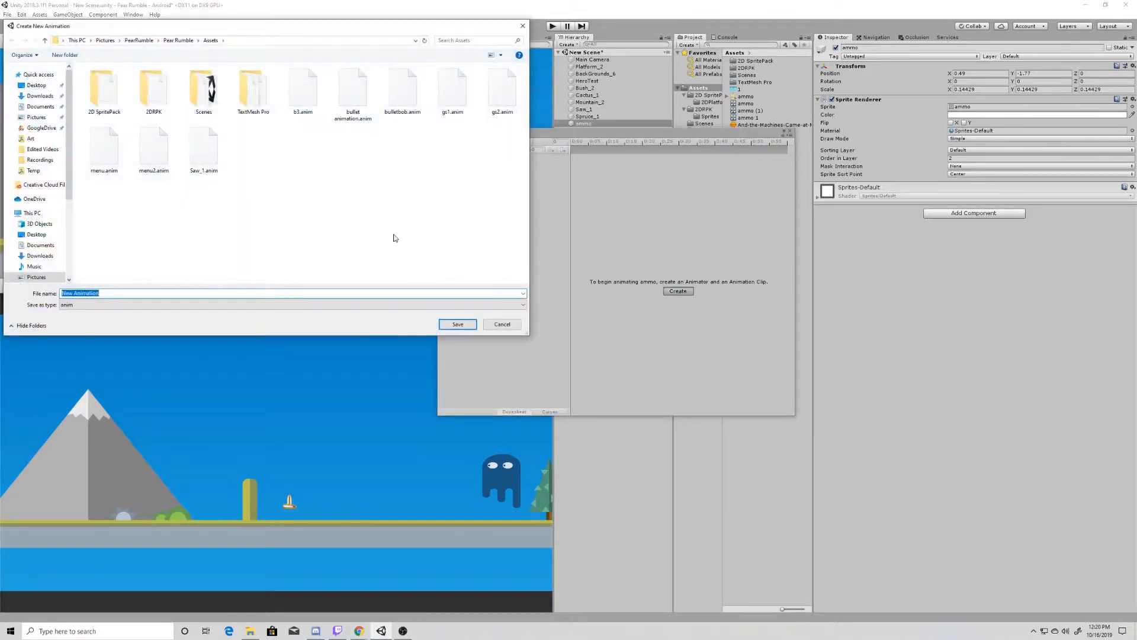
pyautogui.press('Return')
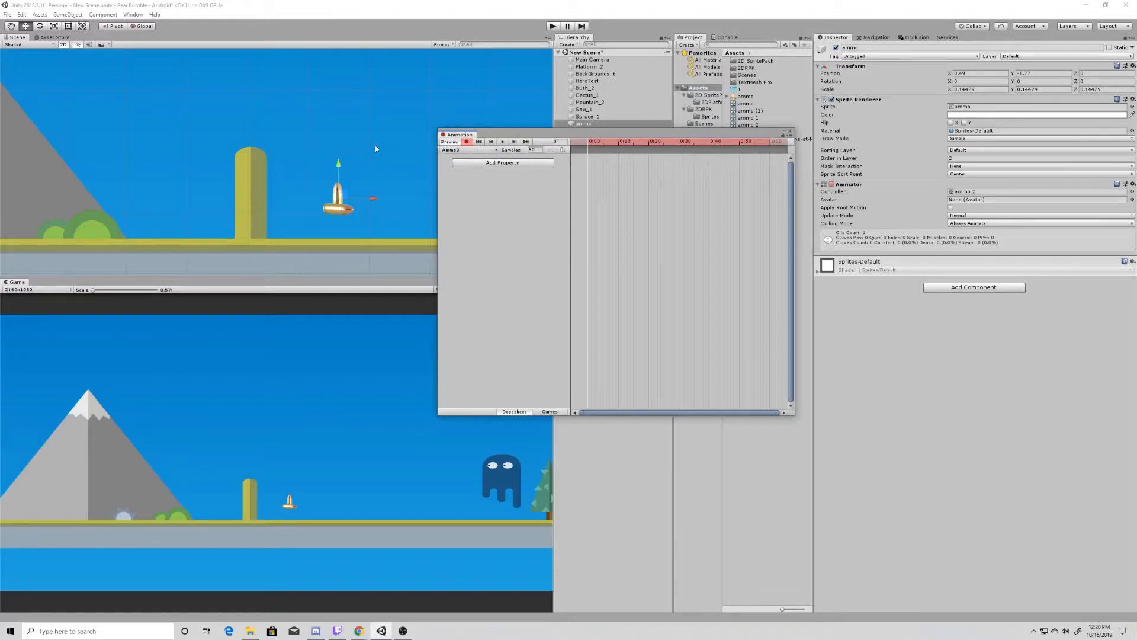
# - Key the ammo's Y position at about -1.81 on frame 0 and about -1.49 at 1:00, and scrub through the motion
pyautogui.moveTo(338, 163); pyautogui.dragTo(337, 168)
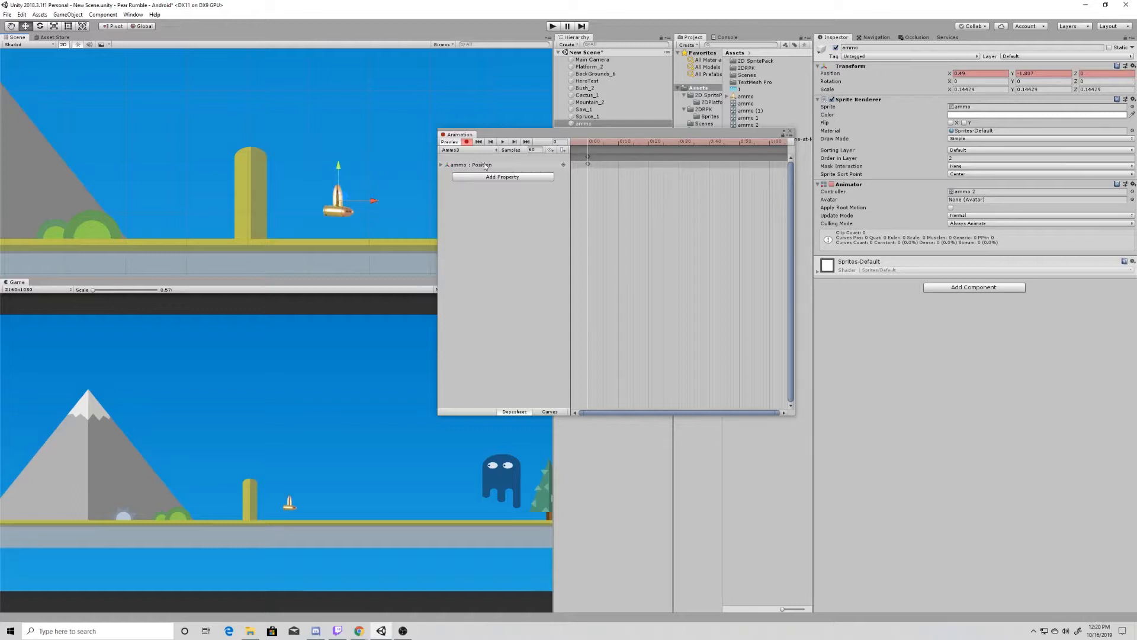
pyautogui.moveTo(713, 134); pyautogui.dragTo(681, 136)
pyautogui.click(738, 142)
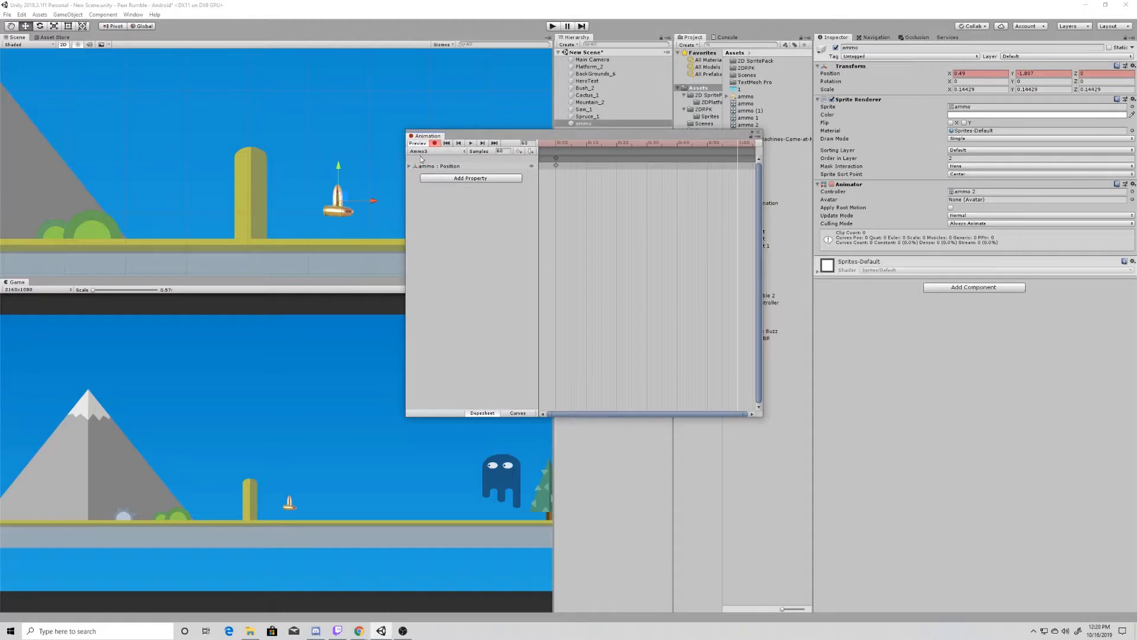
pyautogui.moveTo(338, 169); pyautogui.dragTo(341, 148)
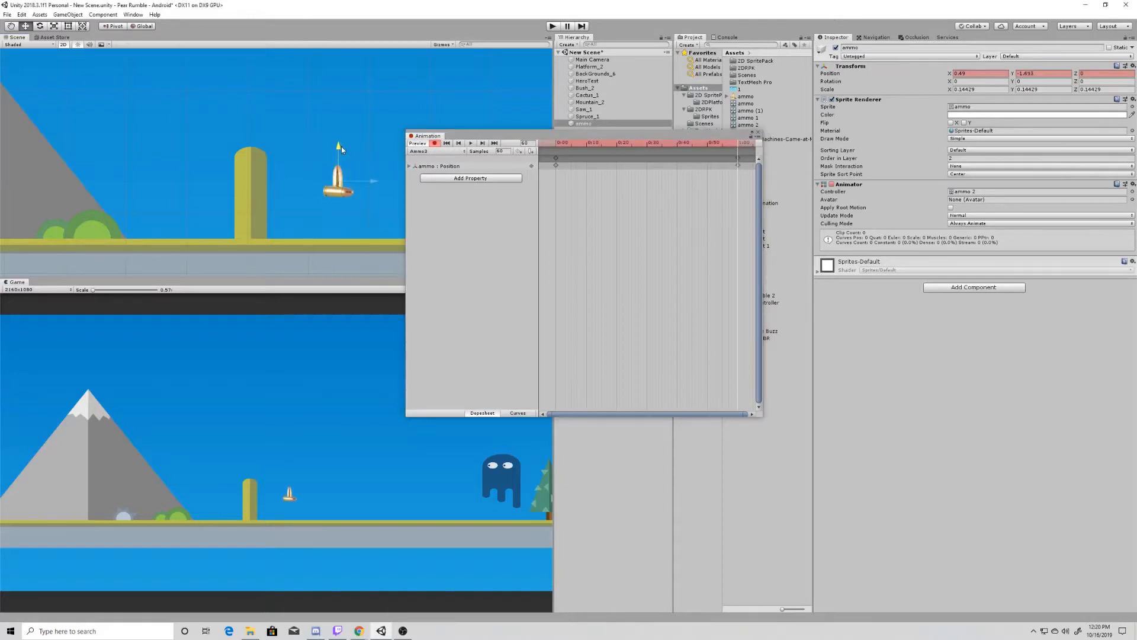
pyautogui.click(557, 146)
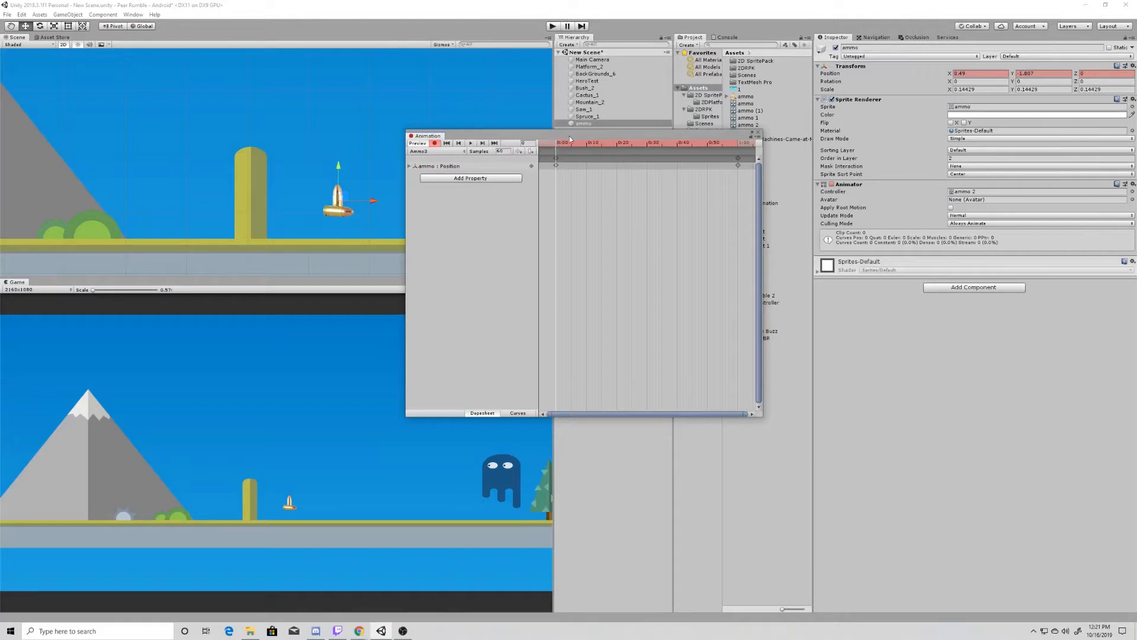
pyautogui.moveTo(570, 139); pyautogui.dragTo(738, 164)
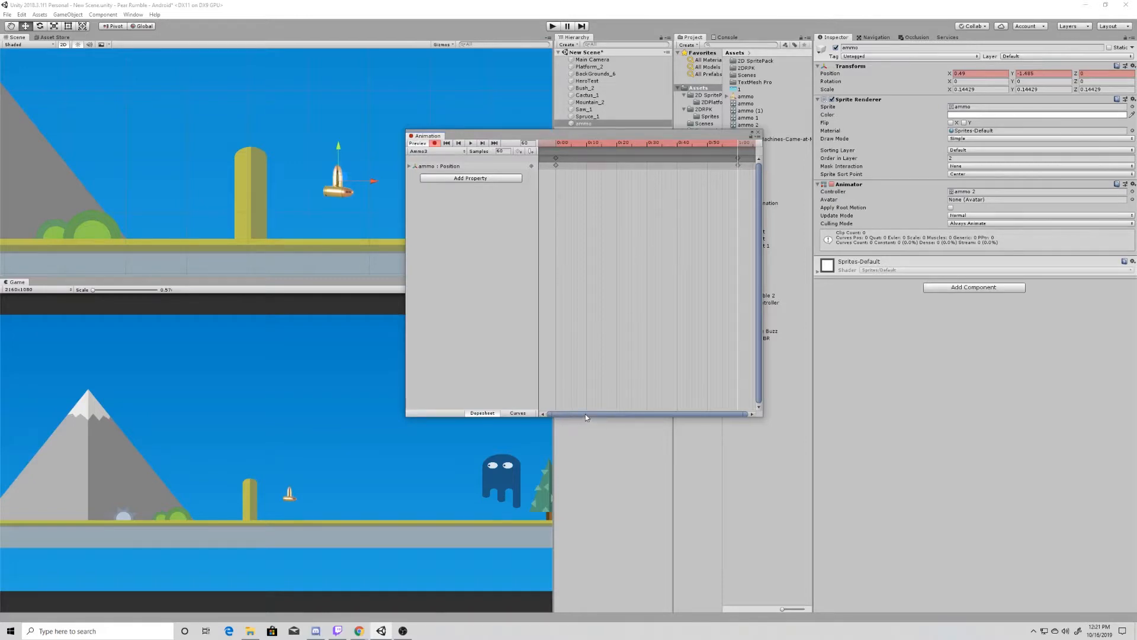
# - Copy the ammo's Y position from frame 0, about -1.81, and key that value at 2:00 in the Ammo3 clip
pyautogui.scroll(-5, 609, 314)
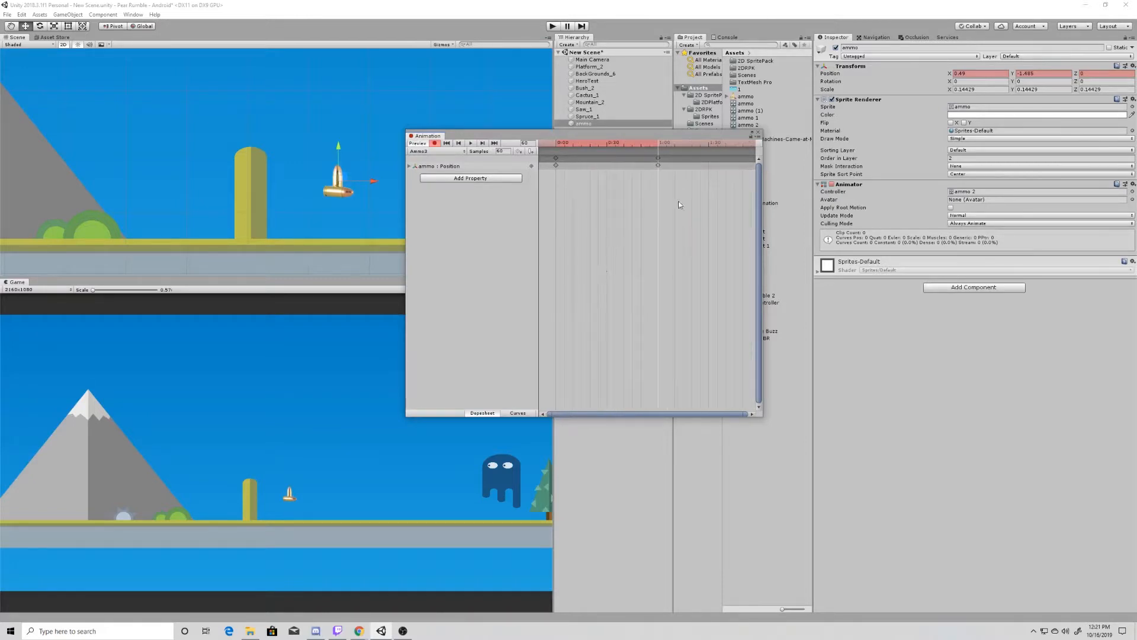
pyautogui.scroll(-1, 679, 204)
pyautogui.click(735, 146)
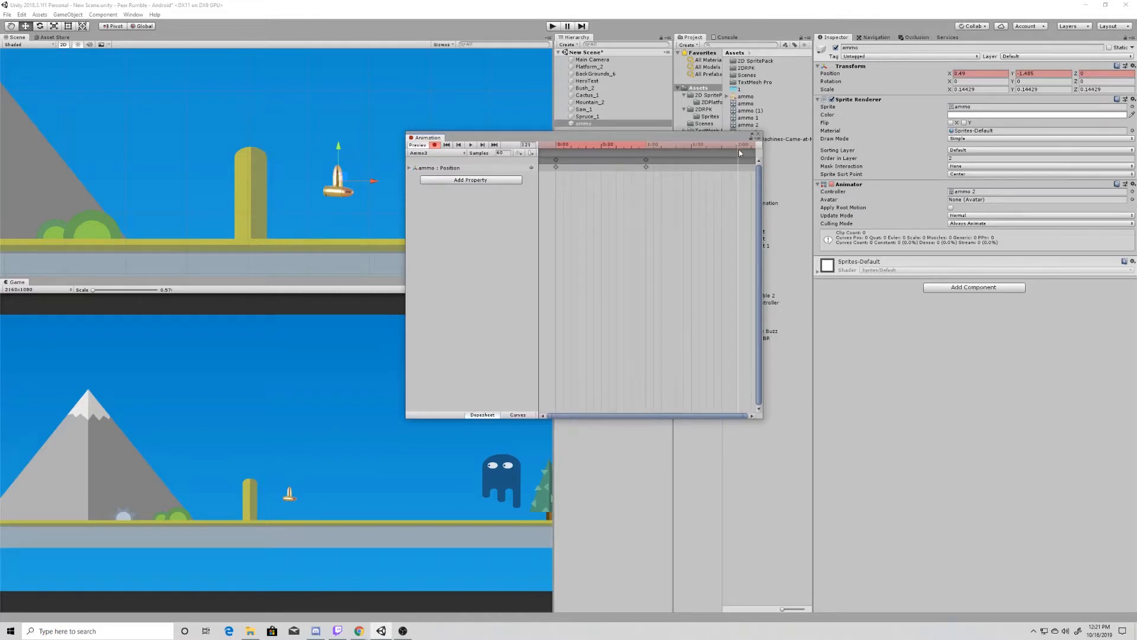
pyautogui.click(737, 150)
pyautogui.click(556, 147)
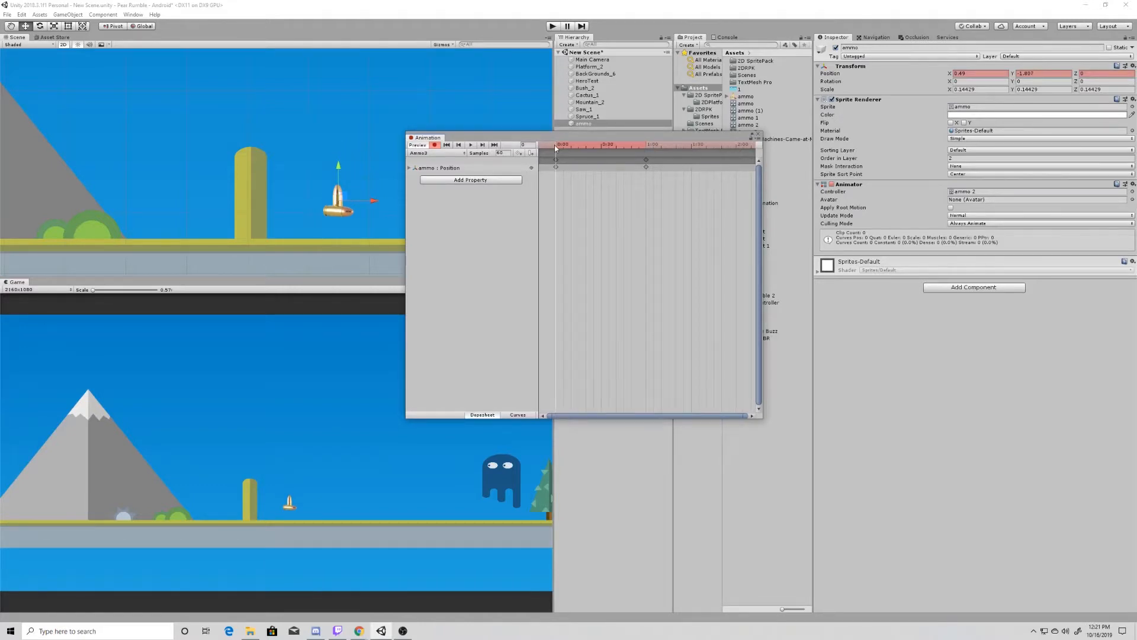
pyautogui.rightClick(889, 73)
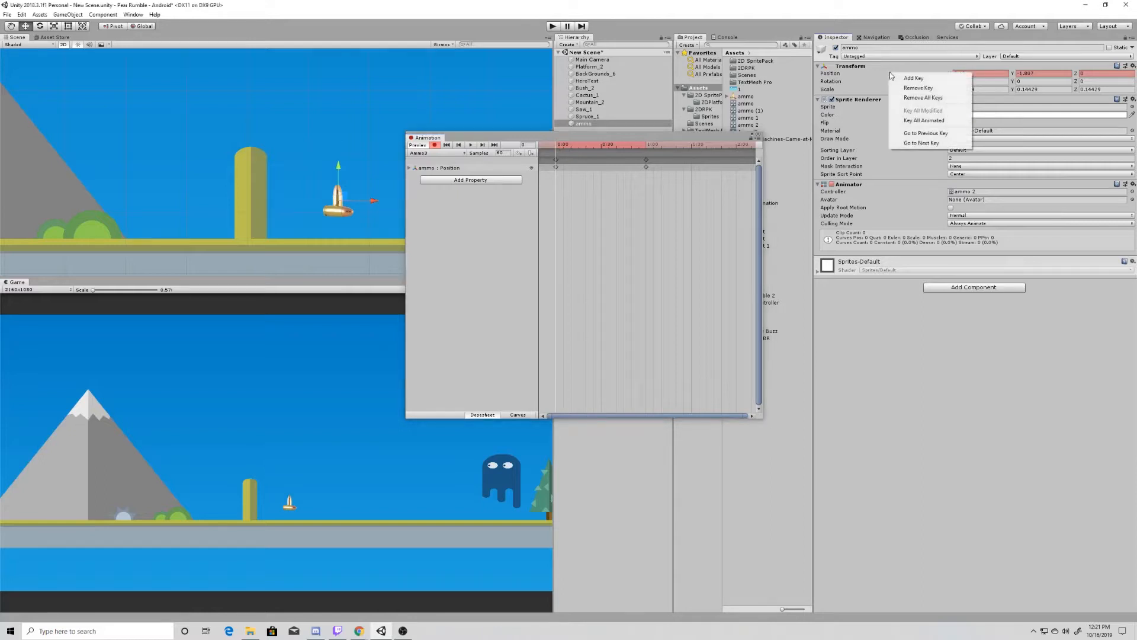
pyautogui.click(939, 110)
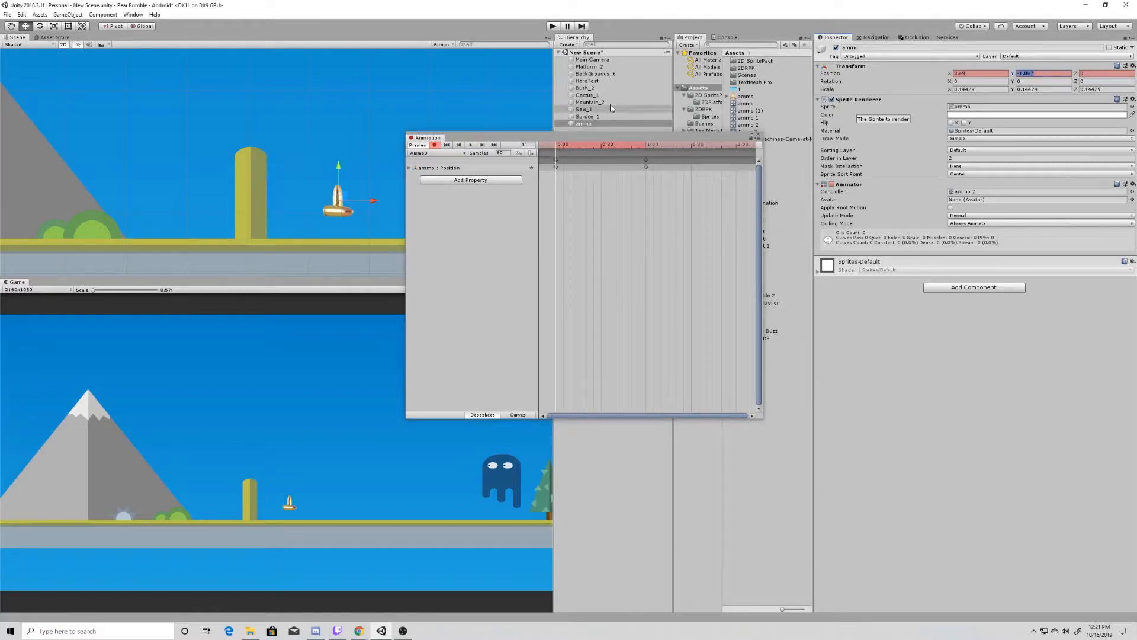
pyautogui.moveTo(739, 143); pyautogui.dragTo(737, 146)
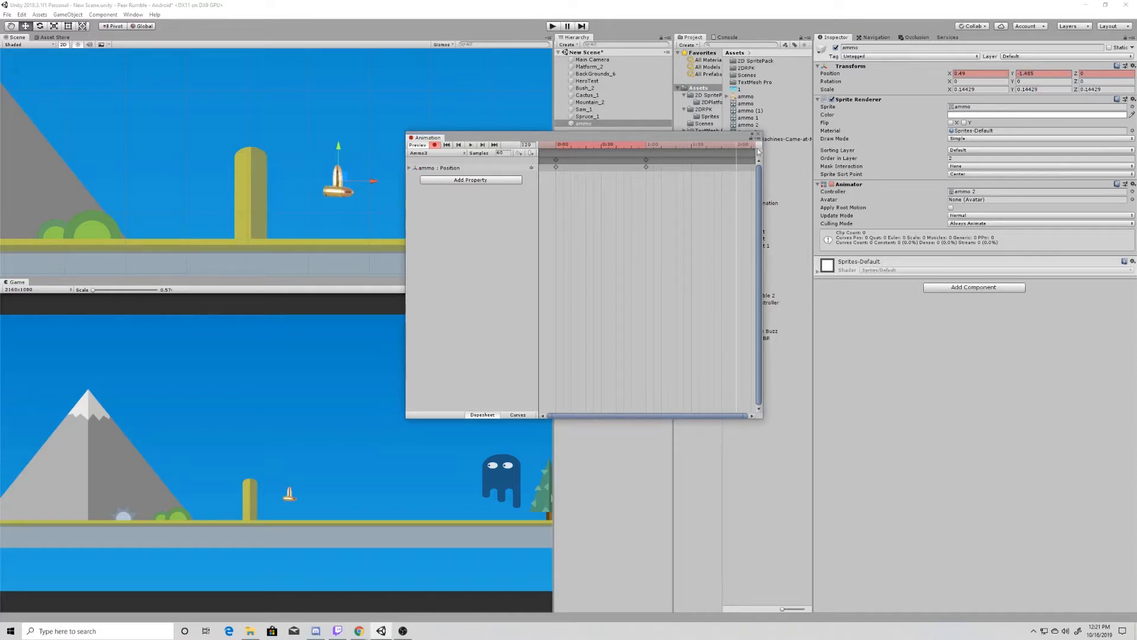
pyautogui.rightClick(1035, 76)
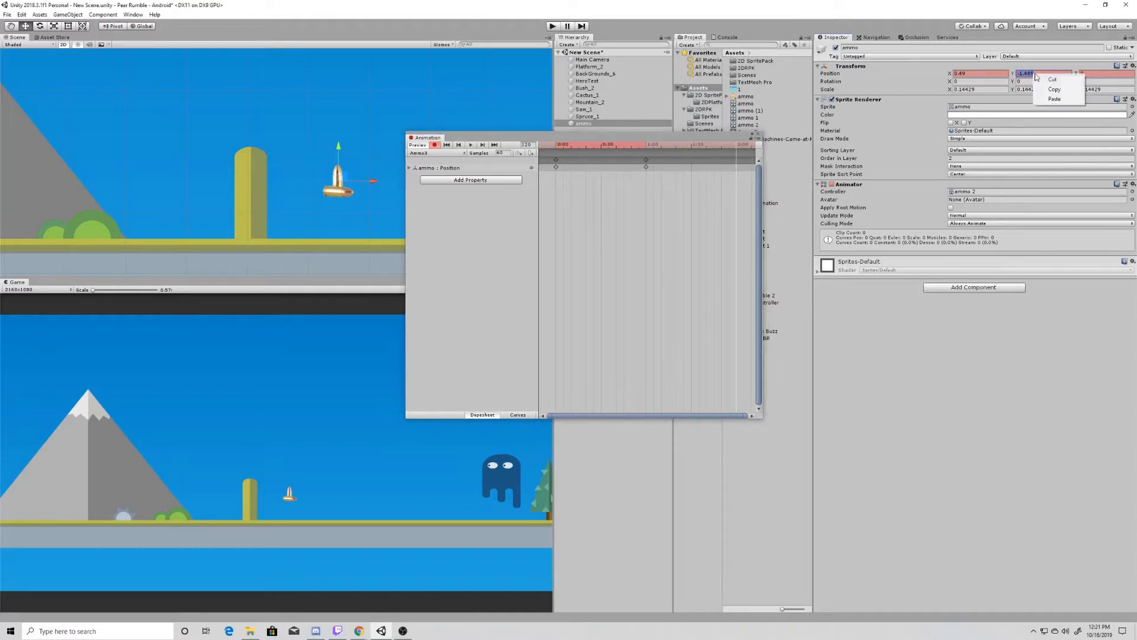
pyautogui.click(1055, 99)
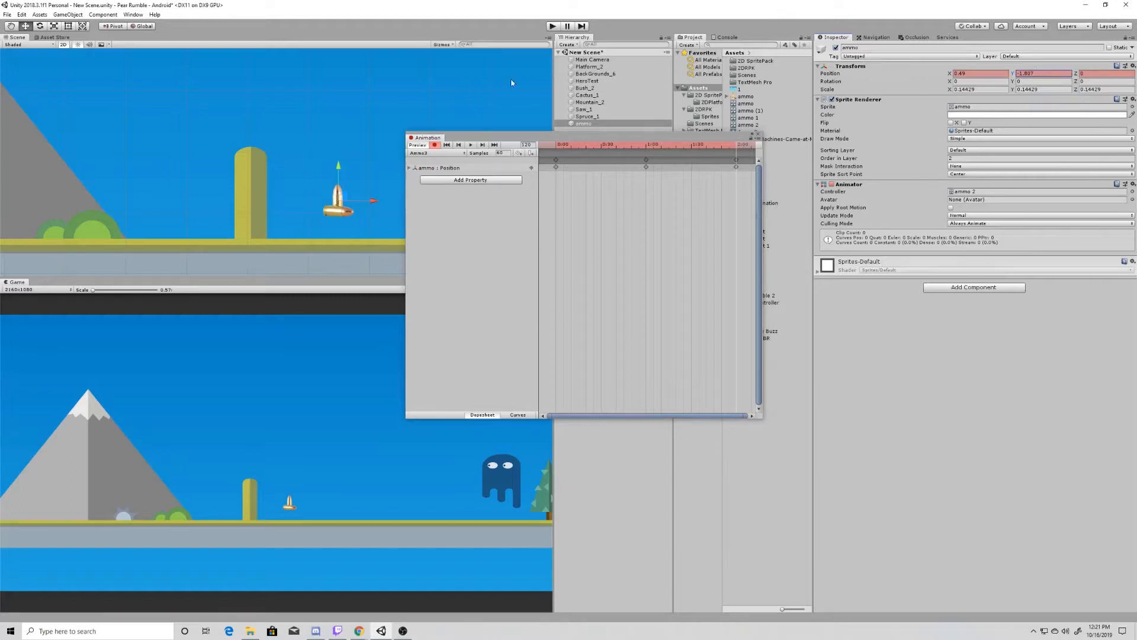
# - Preview the Ammo3 clip, and run the scene in play mode to check the ammo's motion
pyautogui.click(471, 146)
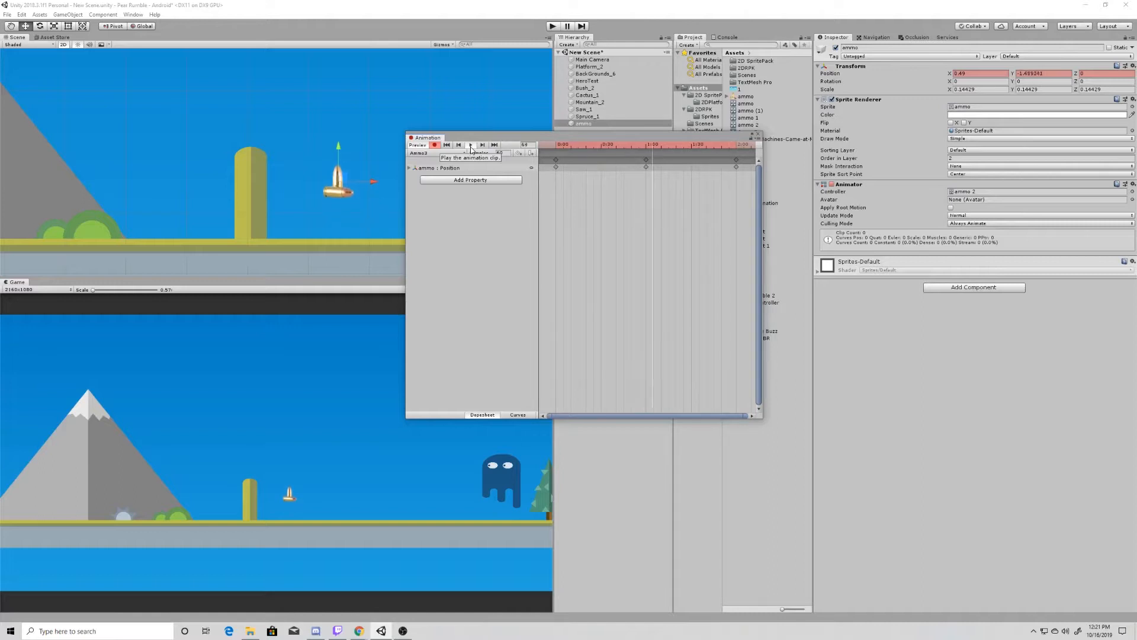
pyautogui.click(552, 26)
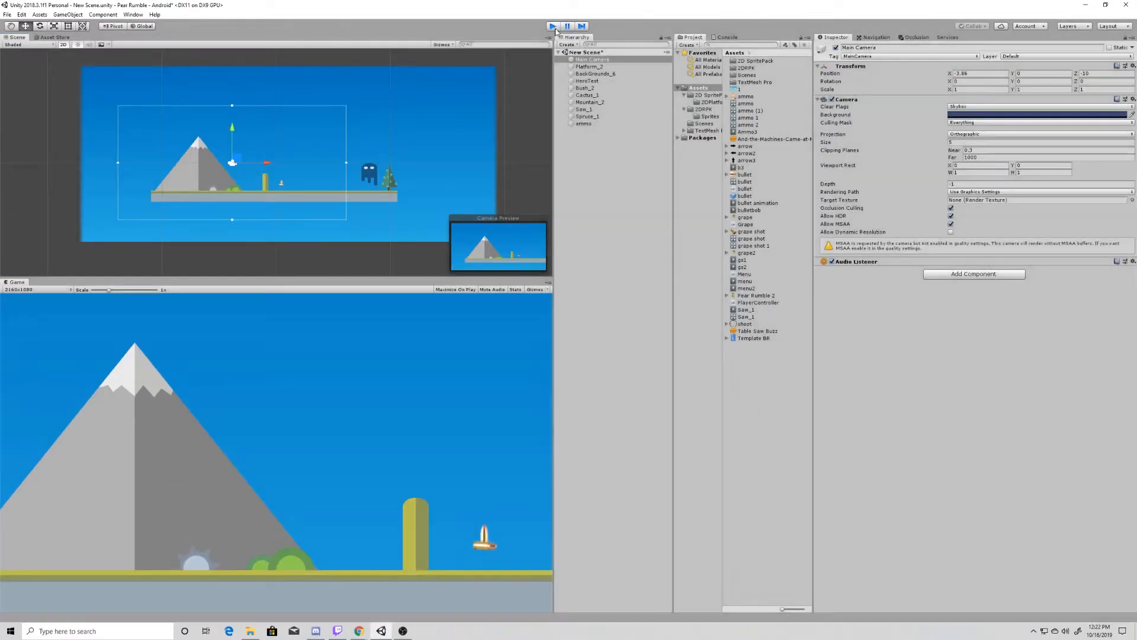
pyautogui.click(554, 27)
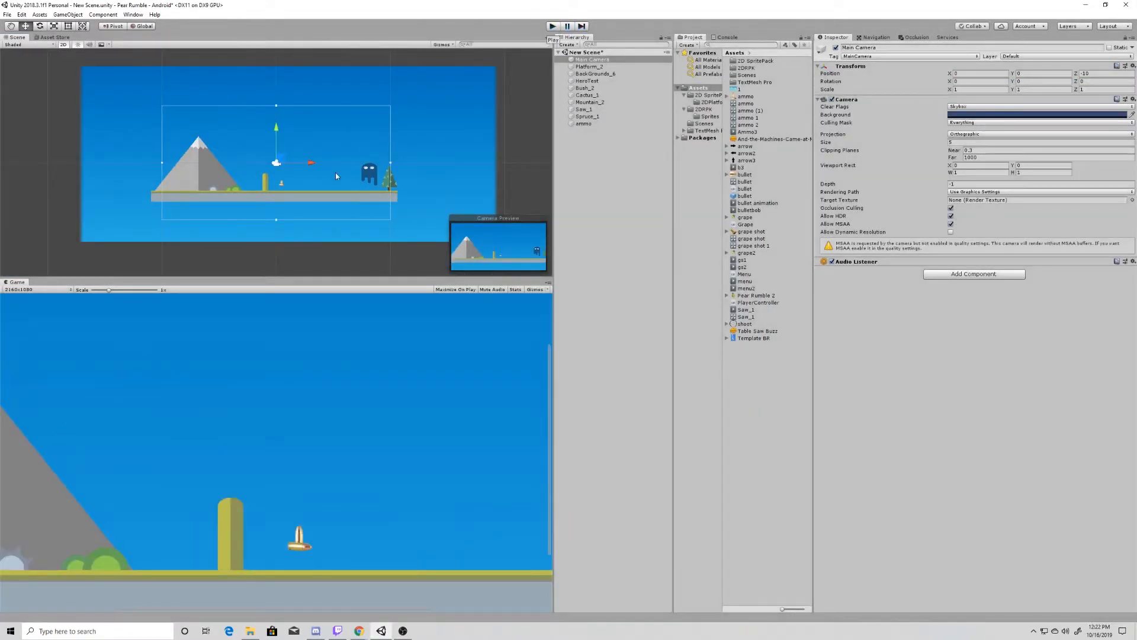
# - Select the HeroTest sprite in the scene and create a new animation clip for it named Enemy1
pyautogui.scroll(2, 361, 176)
pyautogui.click(372, 180)
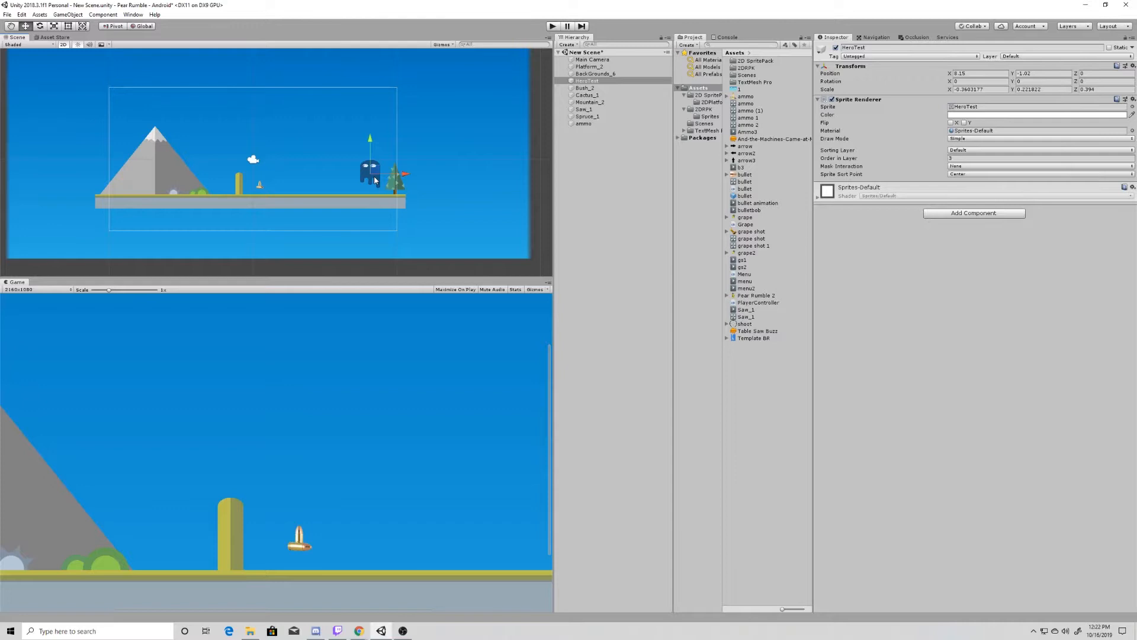
pyautogui.scroll(2, 374, 176)
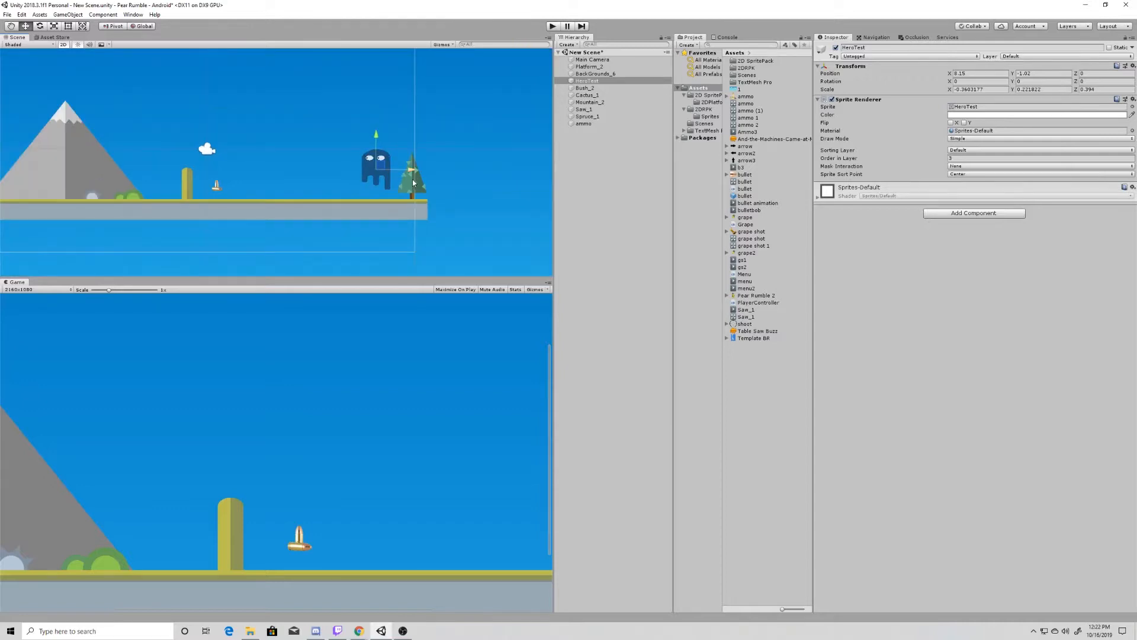
pyautogui.hotkey('ctrl', '6')
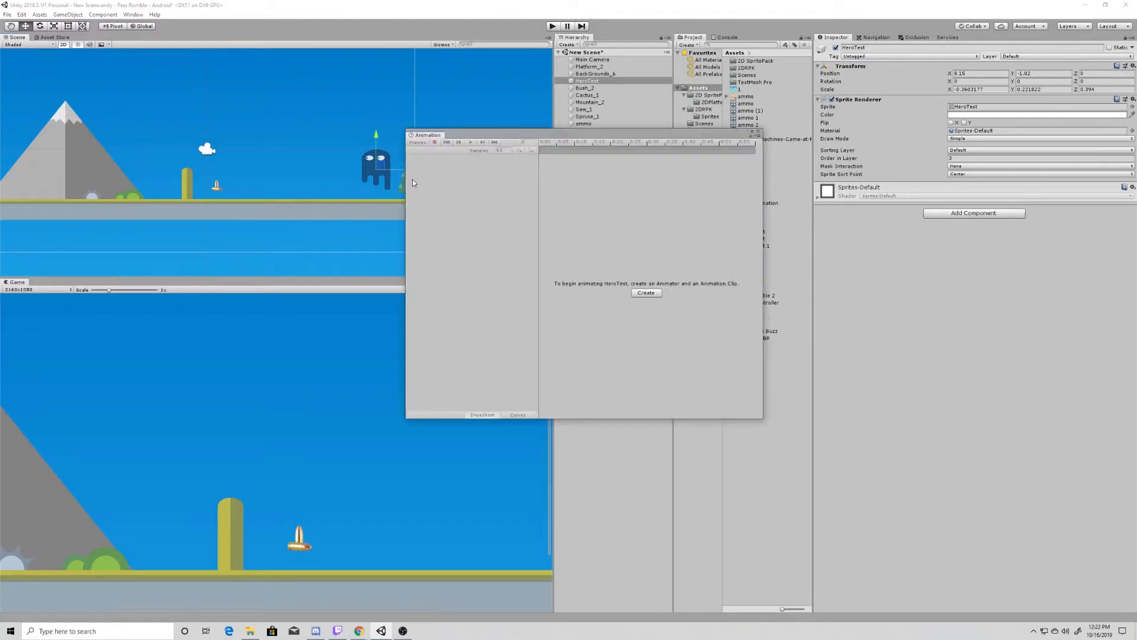
pyautogui.click(647, 293)
pyautogui.write('Enemyt')
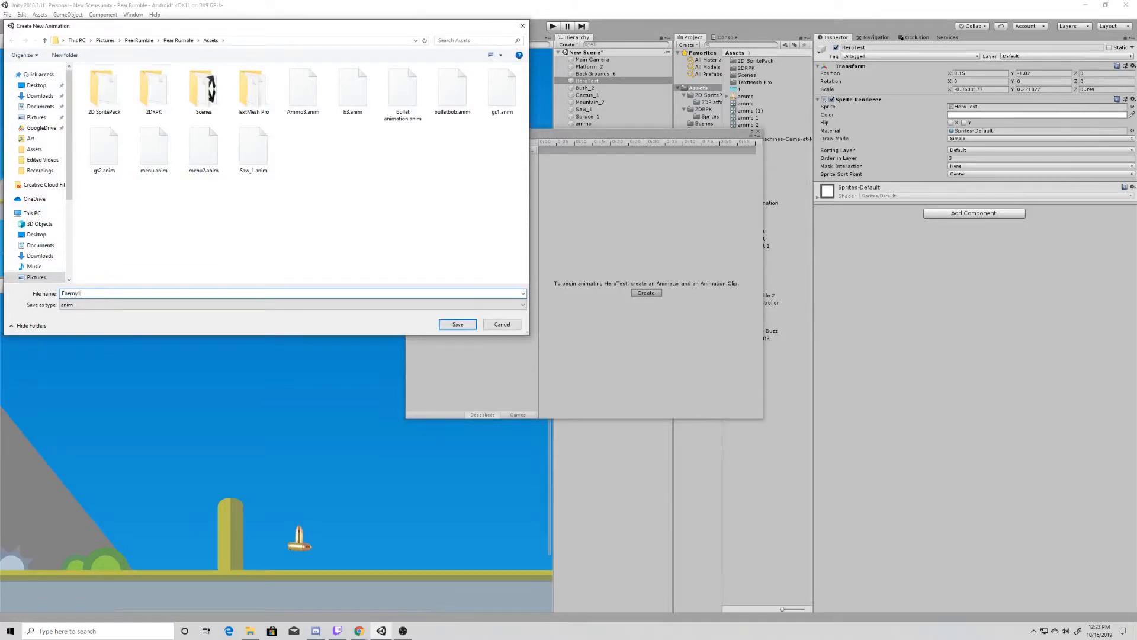
pyautogui.press('Return')
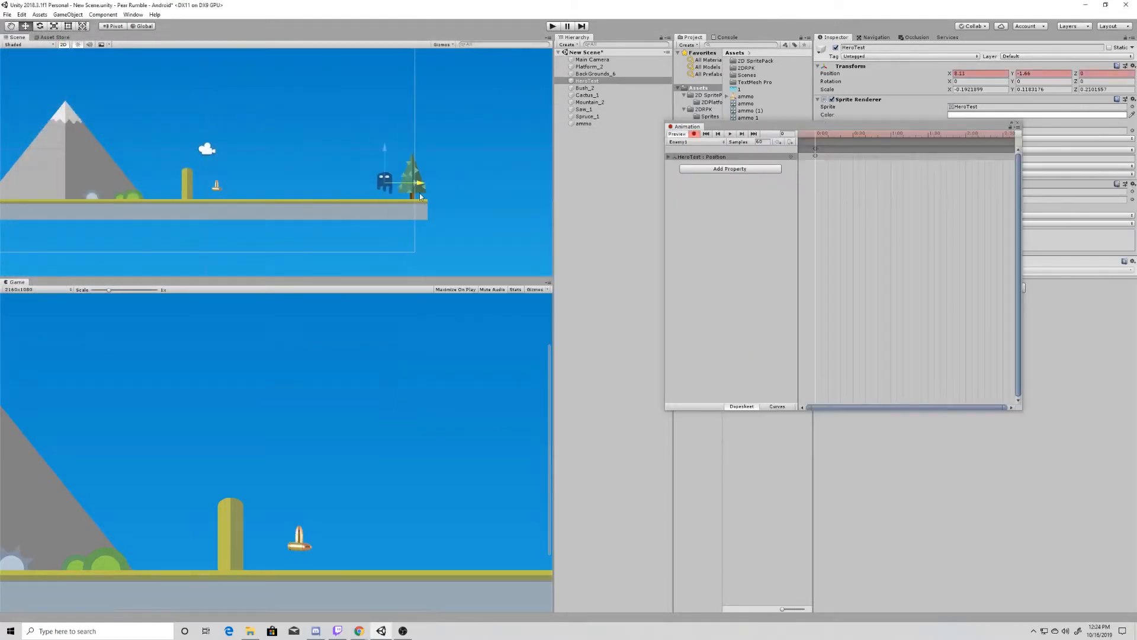
# - Key HeroTest's X position at about 8.09 on frame 0 and about 1.49 at 2:00, and preview the motion
pyautogui.moveTo(420, 196); pyautogui.dragTo(415, 197)
pyautogui.scroll(-2, 877, 158)
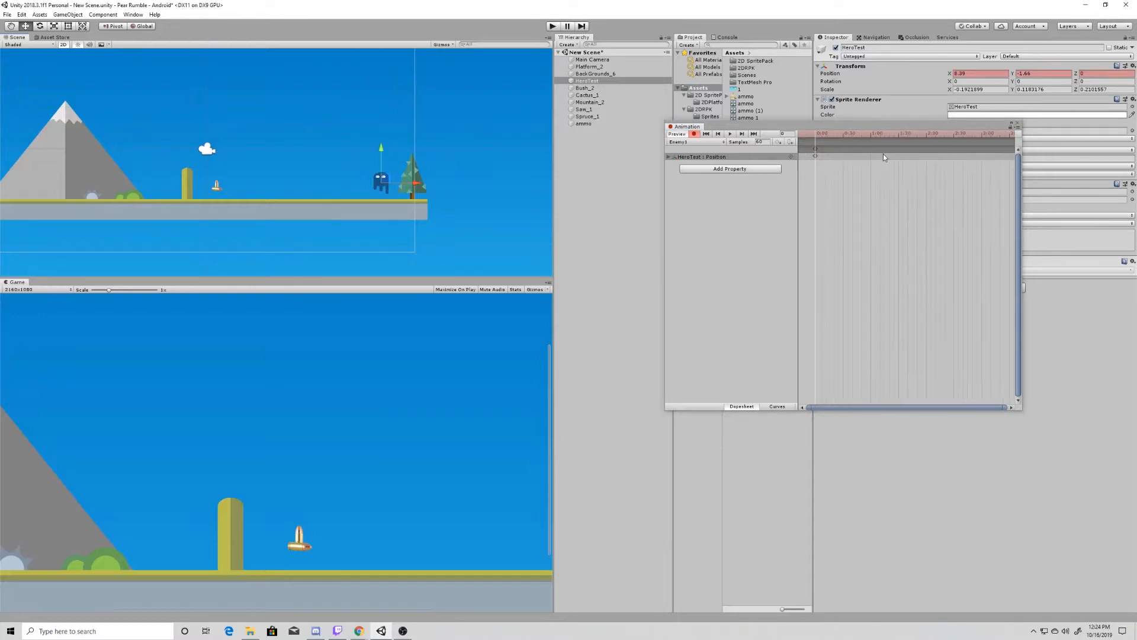
pyautogui.click(927, 133)
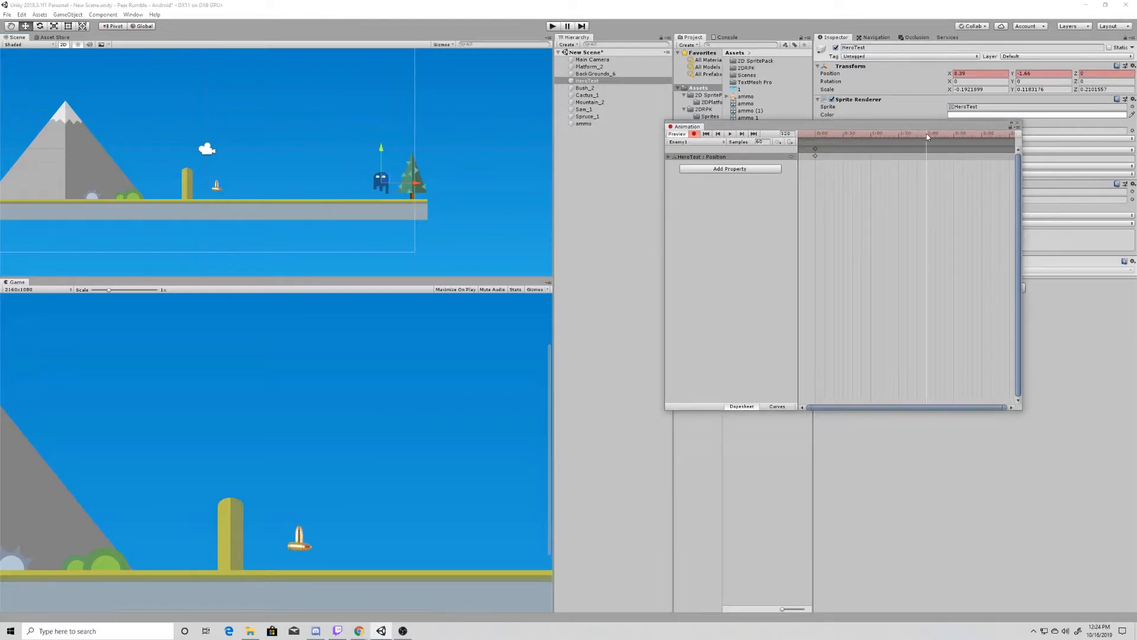
pyautogui.moveTo(415, 184); pyautogui.dragTo(274, 192)
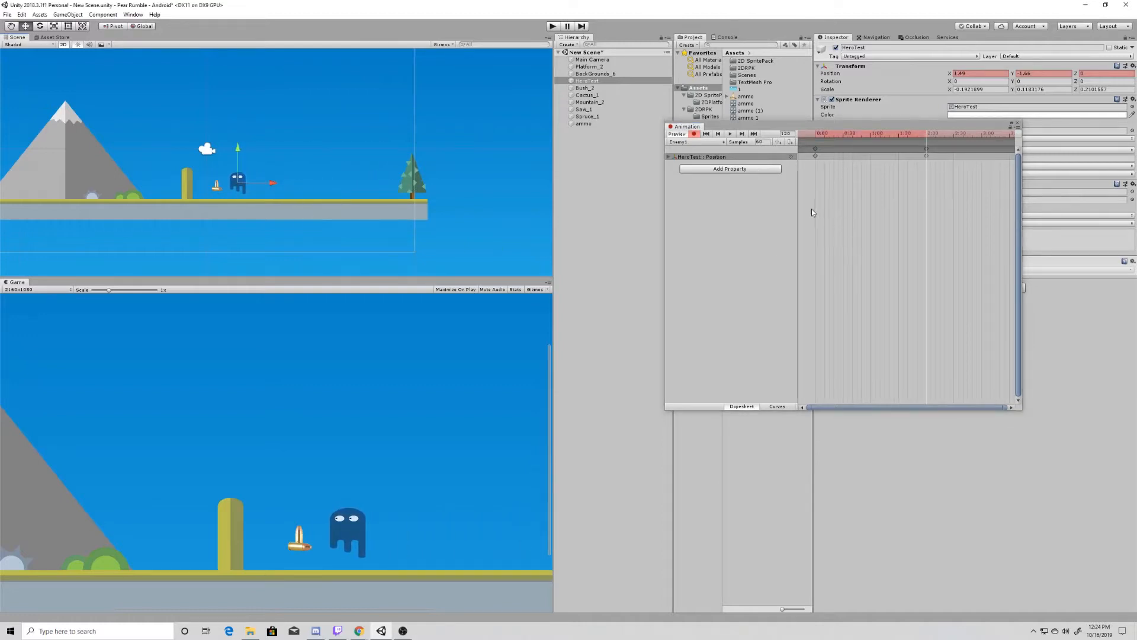
pyautogui.click(730, 134)
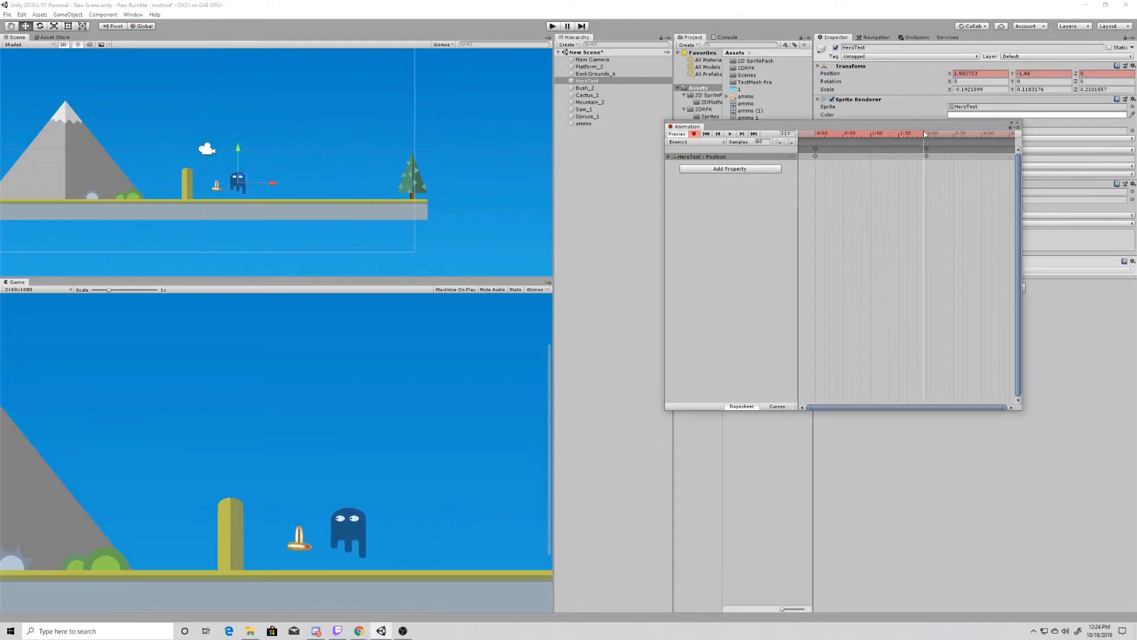
# - Place the Enemy1 clip's playhead on frame 137, shortly after the position key at 2:00
pyautogui.moveTo(922, 134)
pyautogui.mouseDown()
pyautogui.moveTo(954, 137)
pyautogui.moveTo(940, 142)
pyautogui.mouseUp()
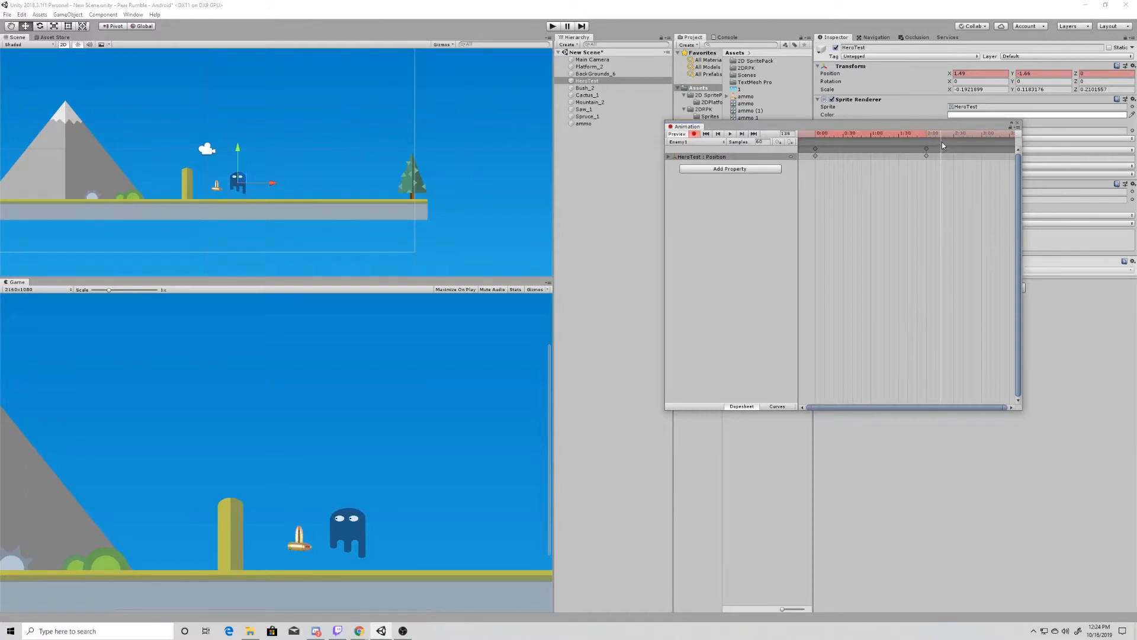
pyautogui.scroll(2, 941, 141)
pyautogui.scroll(4, 947, 181)
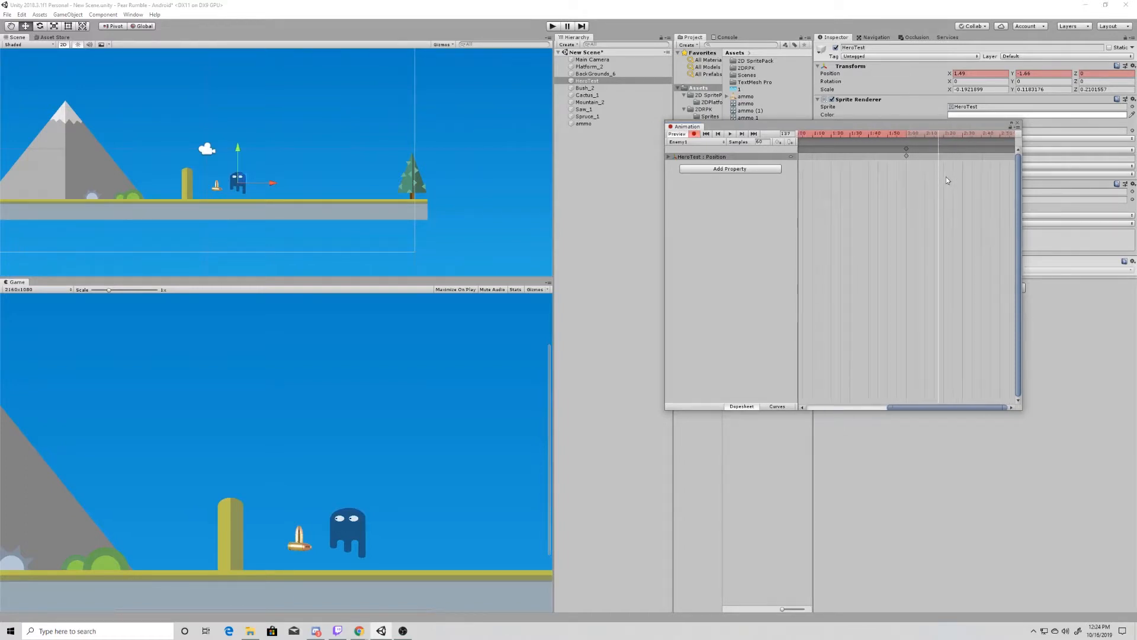
pyautogui.moveTo(939, 137); pyautogui.dragTo(938, 149)
# - Try to mirror HeroTest horizontally with the Rect tool at frame 137, and undo the change
pyautogui.click(68, 27)
pyautogui.moveTo(231, 185); pyautogui.dragTo(262, 191)
pyautogui.scroll(6, 261, 191)
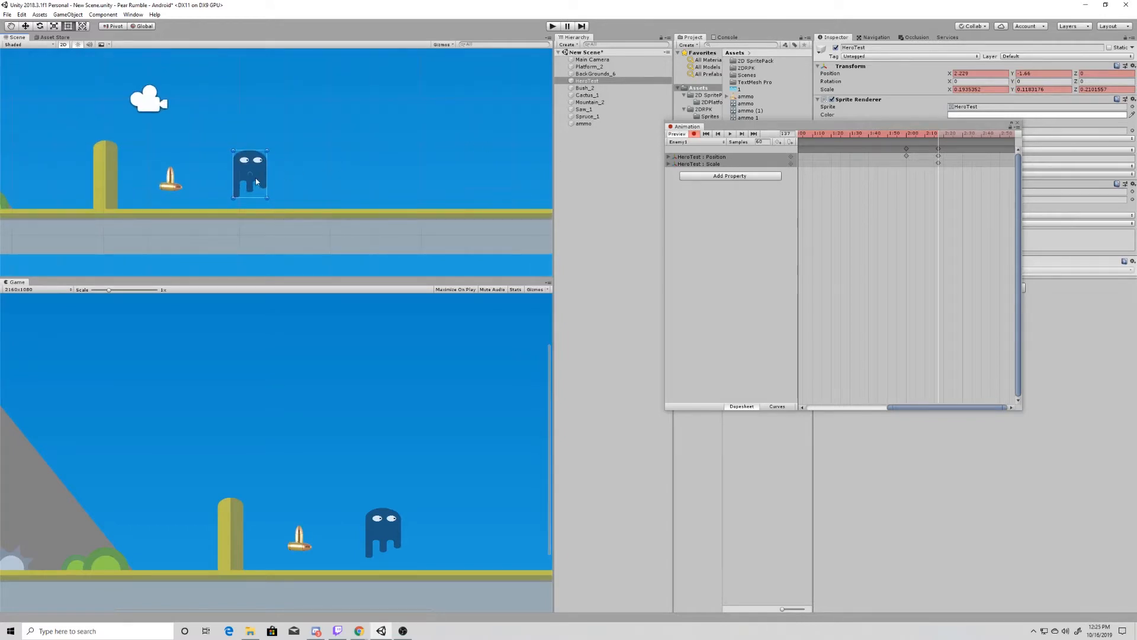
pyautogui.press('w')
pyautogui.hotkey('ctrl', 'z')
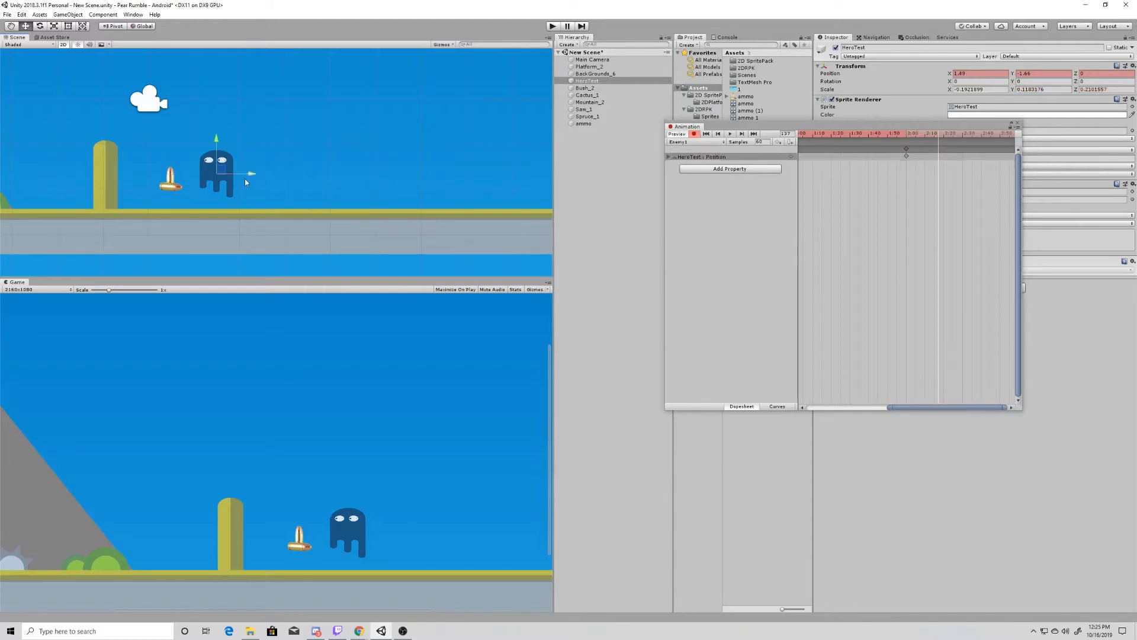
# - Rotate HeroTest about its Y axis at frame 137 and set the Y rotation to -180
pyautogui.press('e')
pyautogui.moveTo(223, 173); pyautogui.dragTo(547, 190)
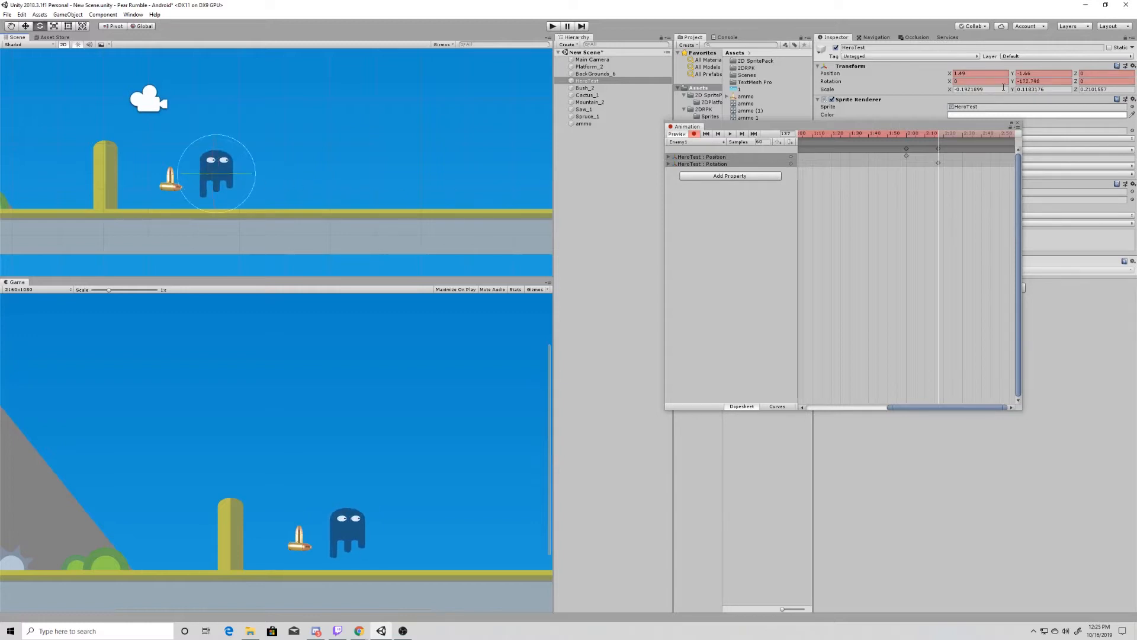
pyautogui.click(1023, 81)
pyautogui.write('-180')
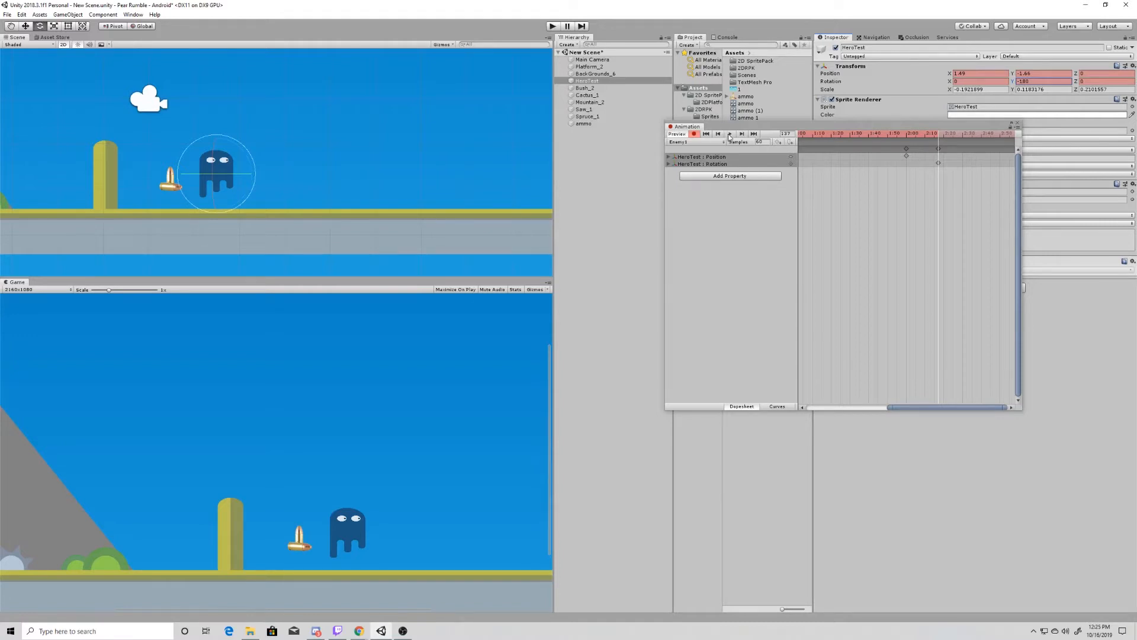
pyautogui.click(895, 135)
pyautogui.press('space')
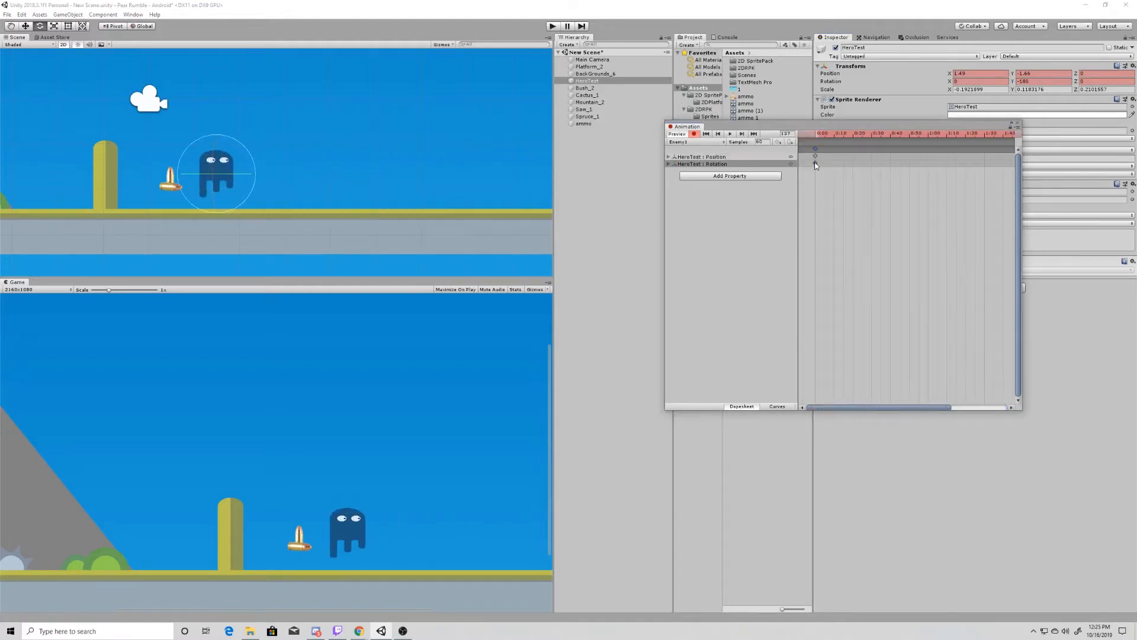
# - Move HeroTest's first rotation key from frame 0 to 2:16, one frame before the -180 rotation key
pyautogui.moveTo(816, 162); pyautogui.dragTo(993, 171)
pyautogui.scroll(-5, 977, 199)
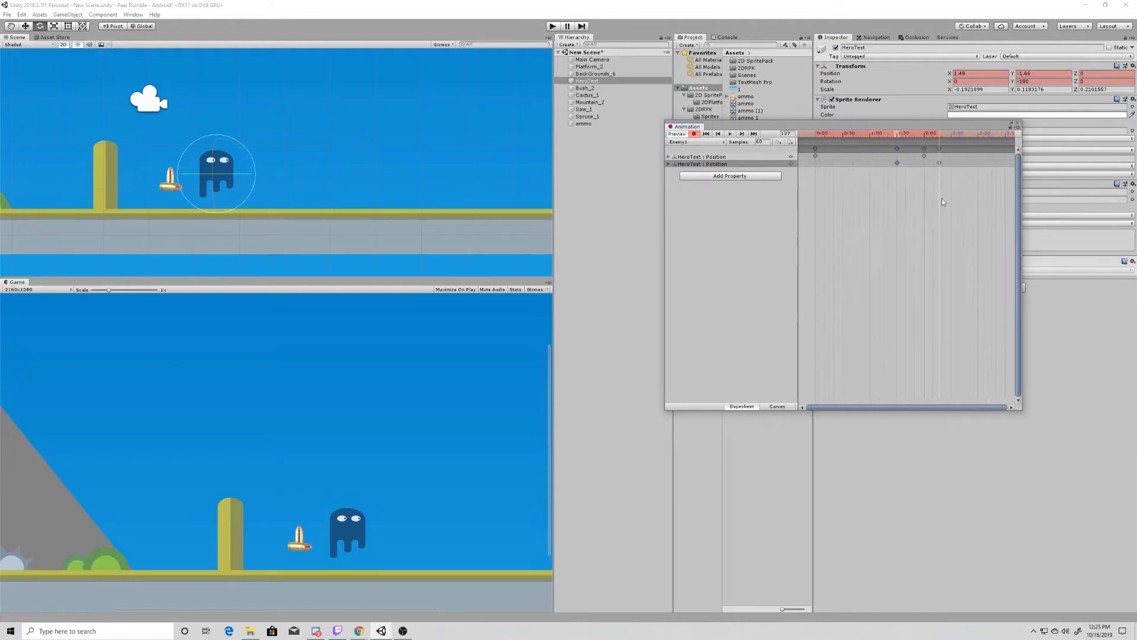
pyautogui.moveTo(878, 164); pyautogui.dragTo(911, 165)
pyautogui.scroll(1, 911, 165)
pyautogui.scroll(8, 911, 165)
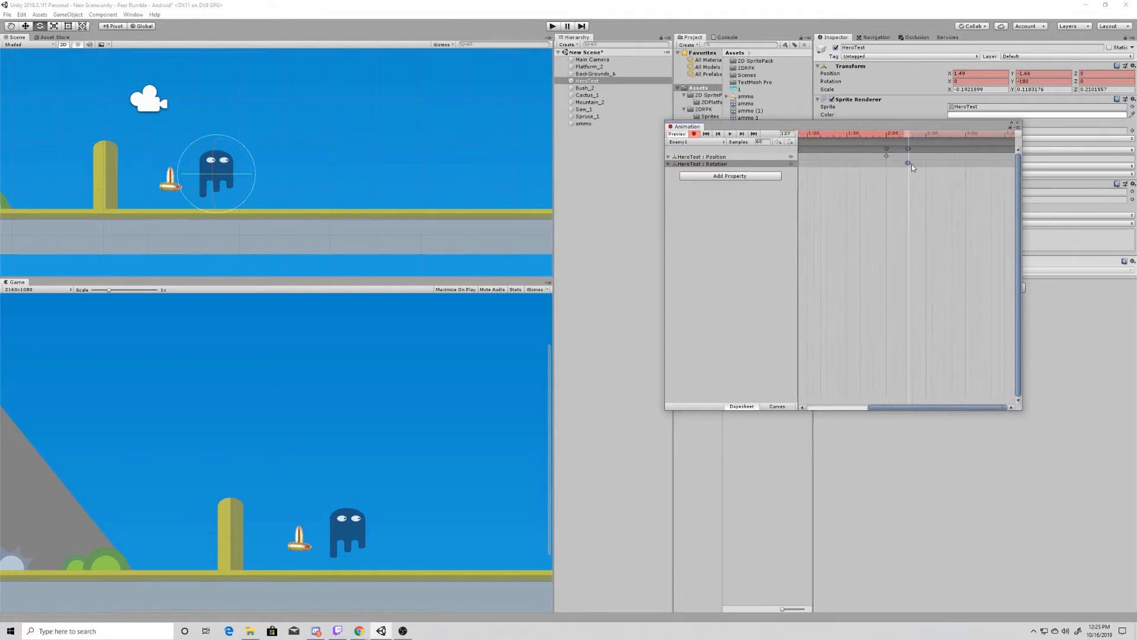
pyautogui.scroll(4, 907, 157)
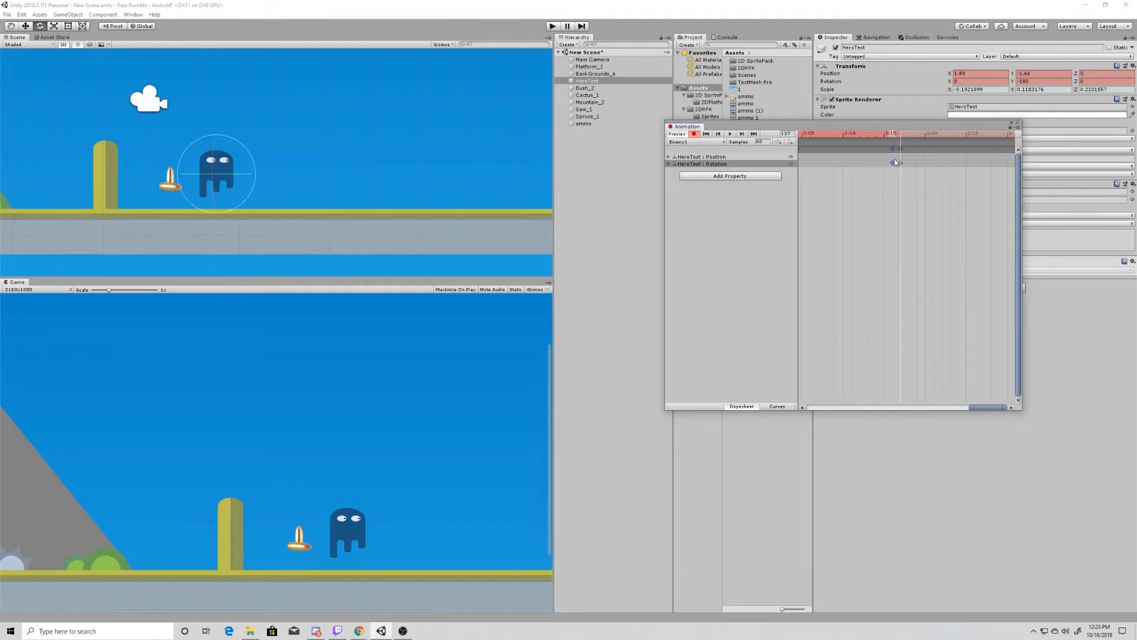
pyautogui.click(858, 134)
pyautogui.press('space')
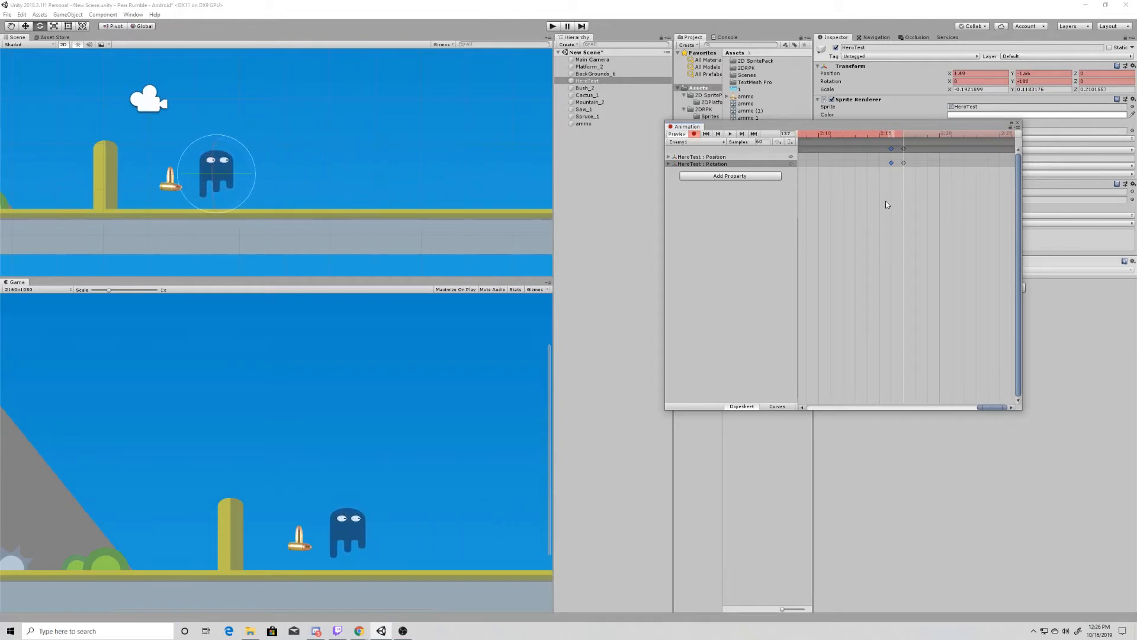
# - At frame 257 of the Enemy1 clip, move HeroTest horizontally back to the platform's right end, at X position 8.52
pyautogui.scroll(-4, 376, 208)
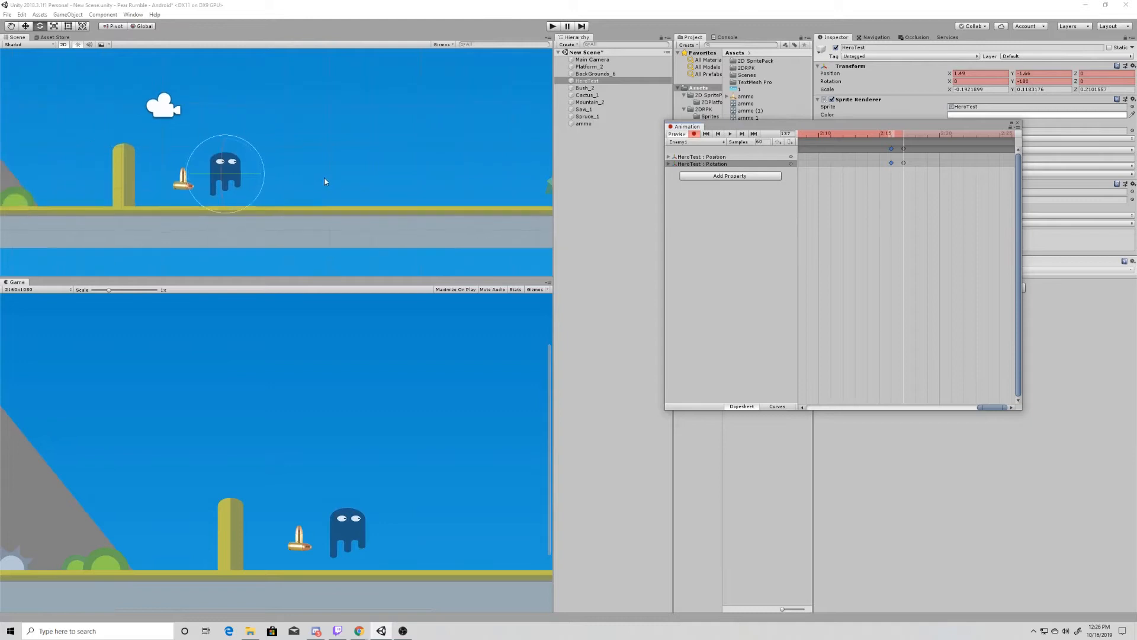
pyautogui.scroll(-4, 897, 263)
pyautogui.scroll(-4, 897, 237)
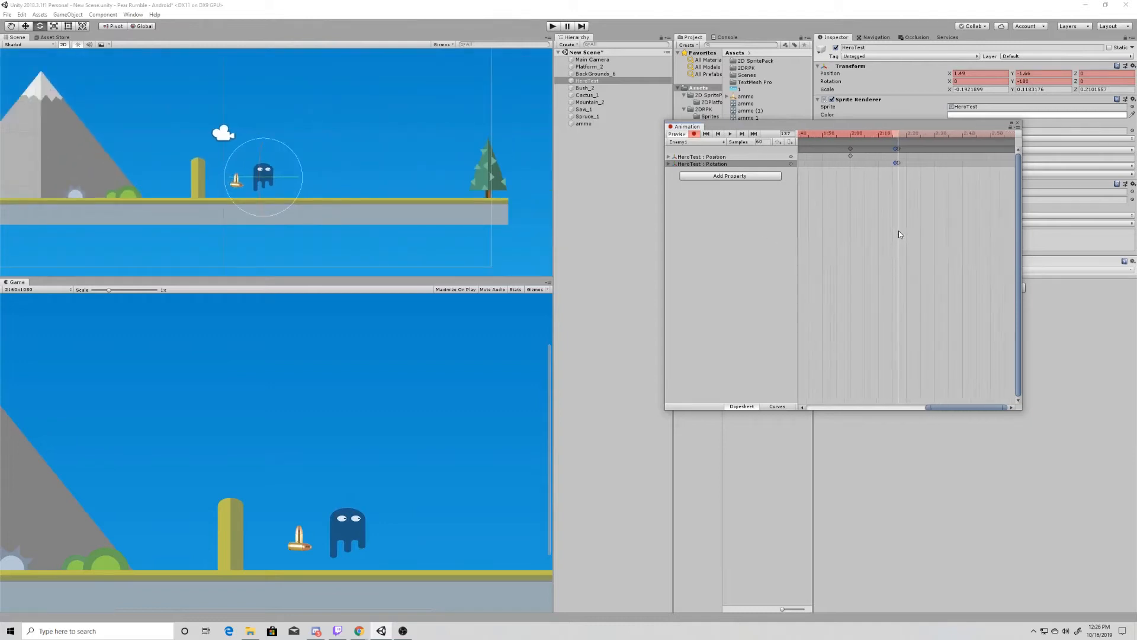
pyautogui.scroll(-5, 907, 190)
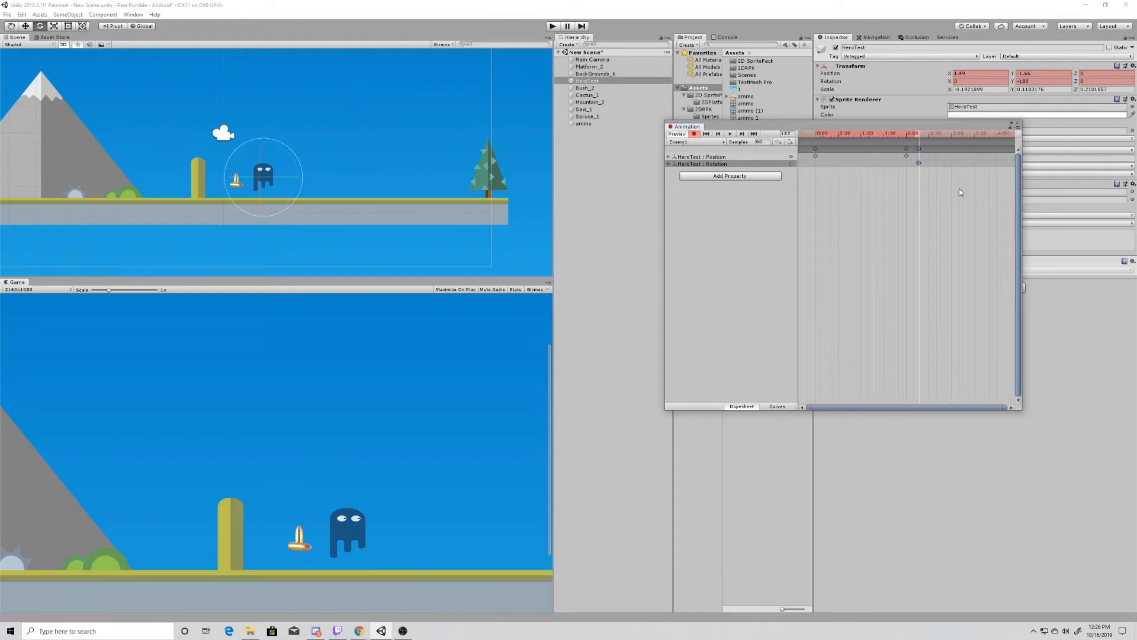
pyautogui.scroll(-3, 954, 197)
pyautogui.scroll(-2, 954, 197)
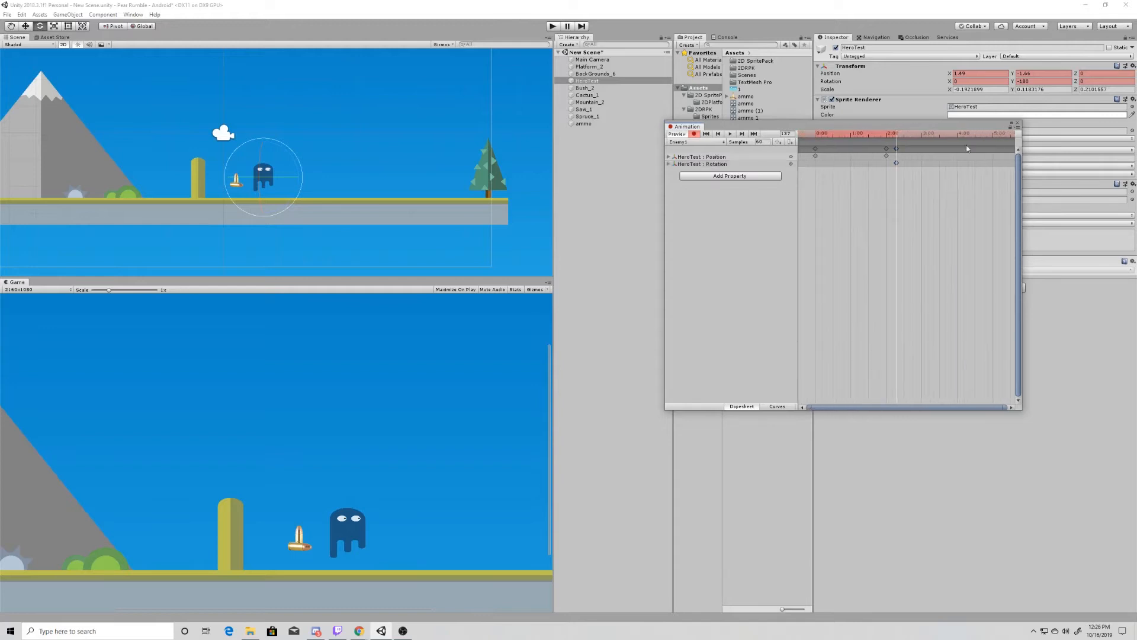
pyautogui.moveTo(965, 135); pyautogui.dragTo(968, 141)
pyautogui.press('w')
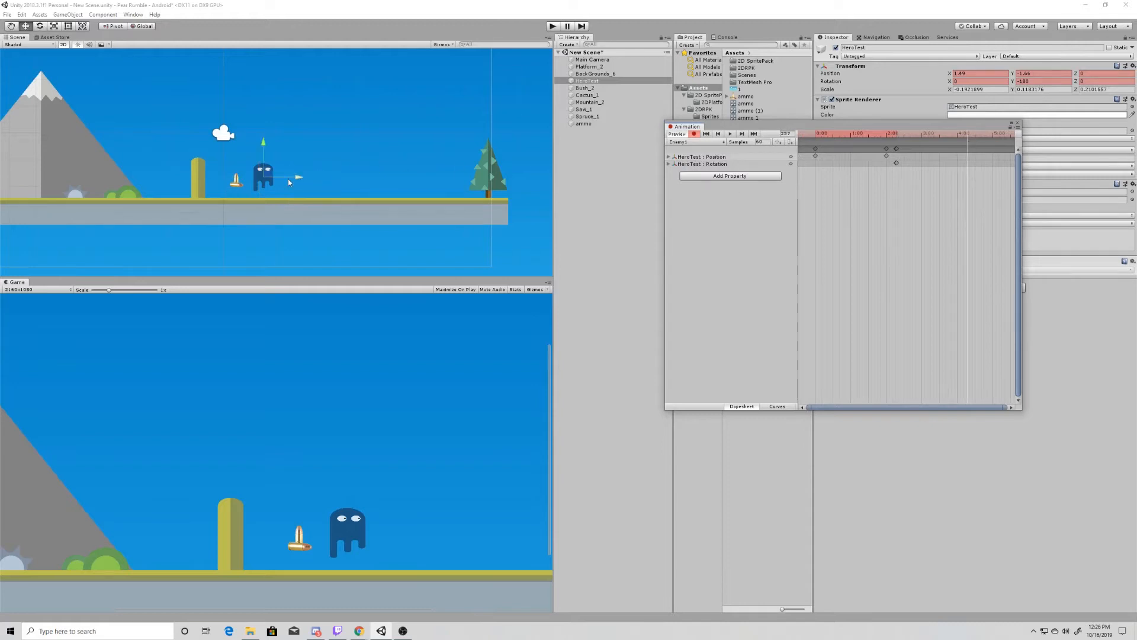
pyautogui.moveTo(299, 179); pyautogui.dragTo(495, 191)
pyautogui.click(961, 138)
pyautogui.click(961, 138)
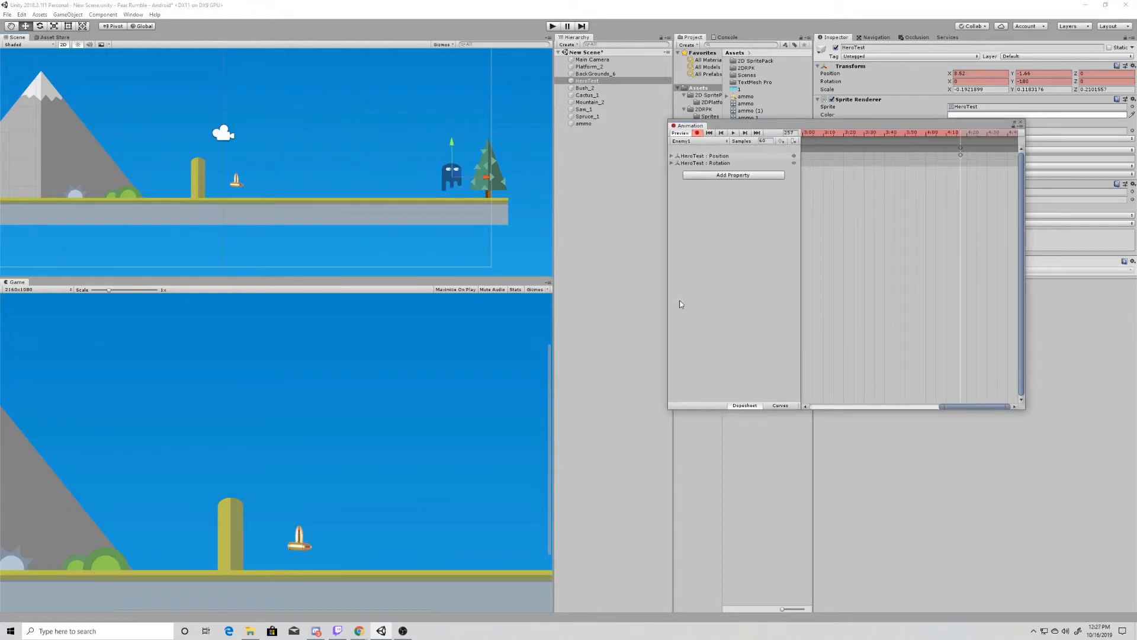
# - Return the Enemy1 clip's playhead to frame 0 and play the animation preview from the start
pyautogui.moveTo(994, 409); pyautogui.dragTo(839, 406)
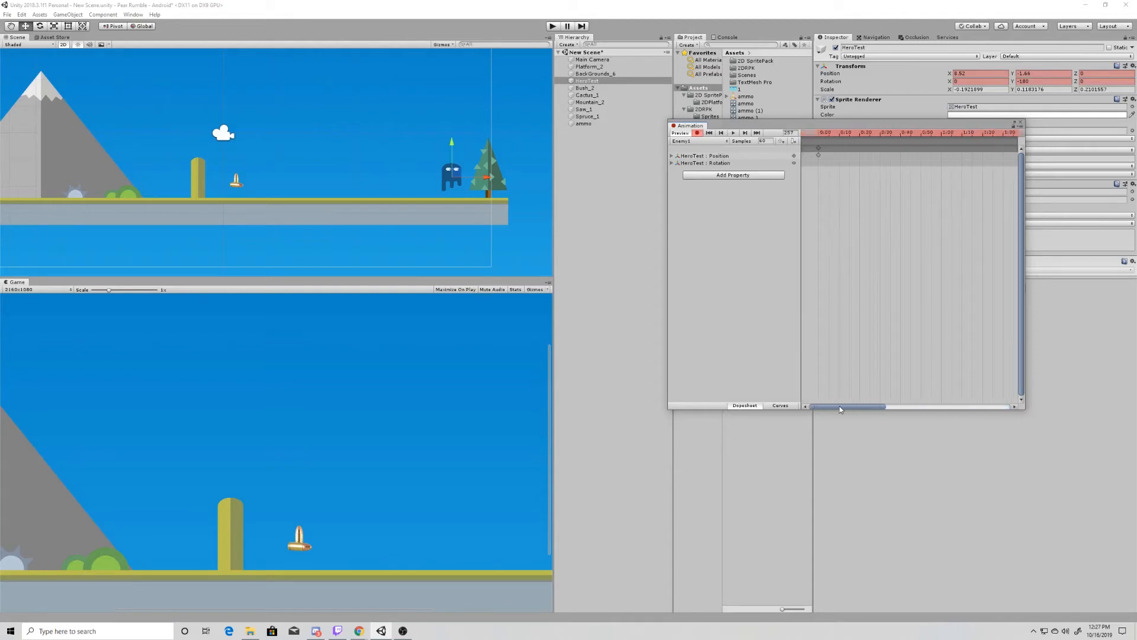
pyautogui.click(829, 136)
pyautogui.moveTo(830, 137); pyautogui.dragTo(803, 130)
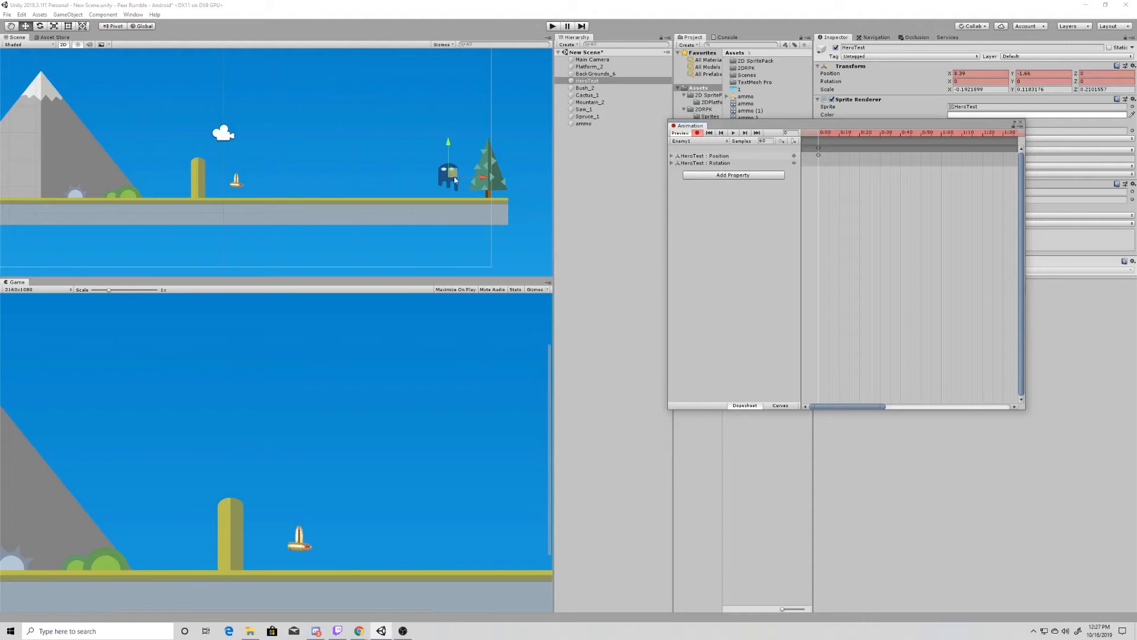
pyautogui.click(734, 132)
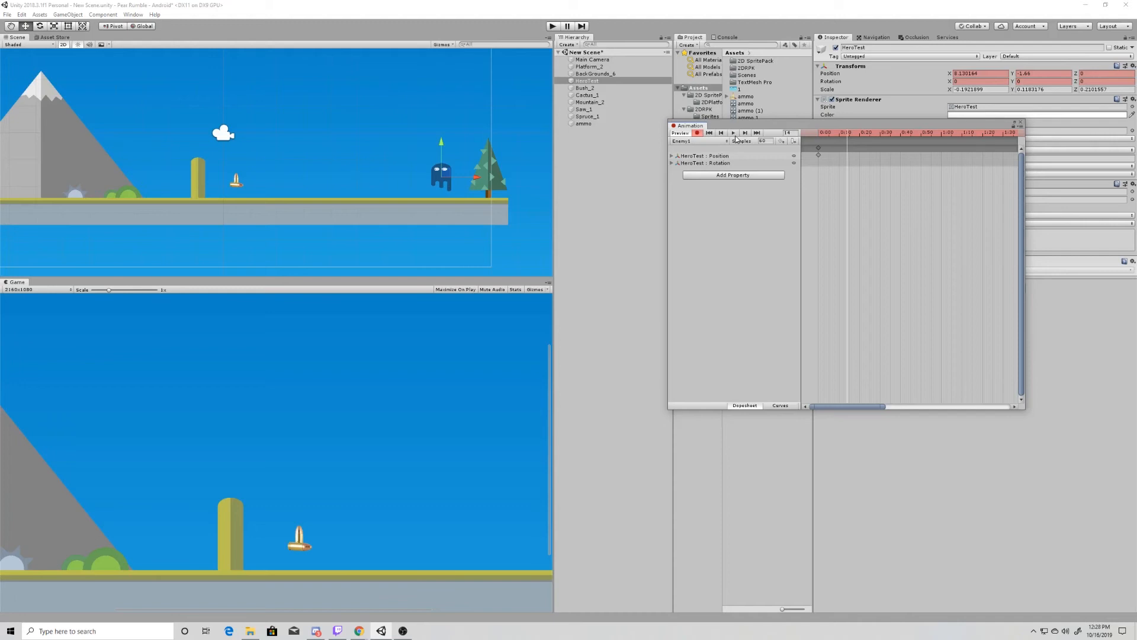
# - Close the Animation window, select Main Camera, and run the scene to test the animations
pyautogui.click(1020, 123)
pyautogui.click(592, 59)
pyautogui.click(553, 26)
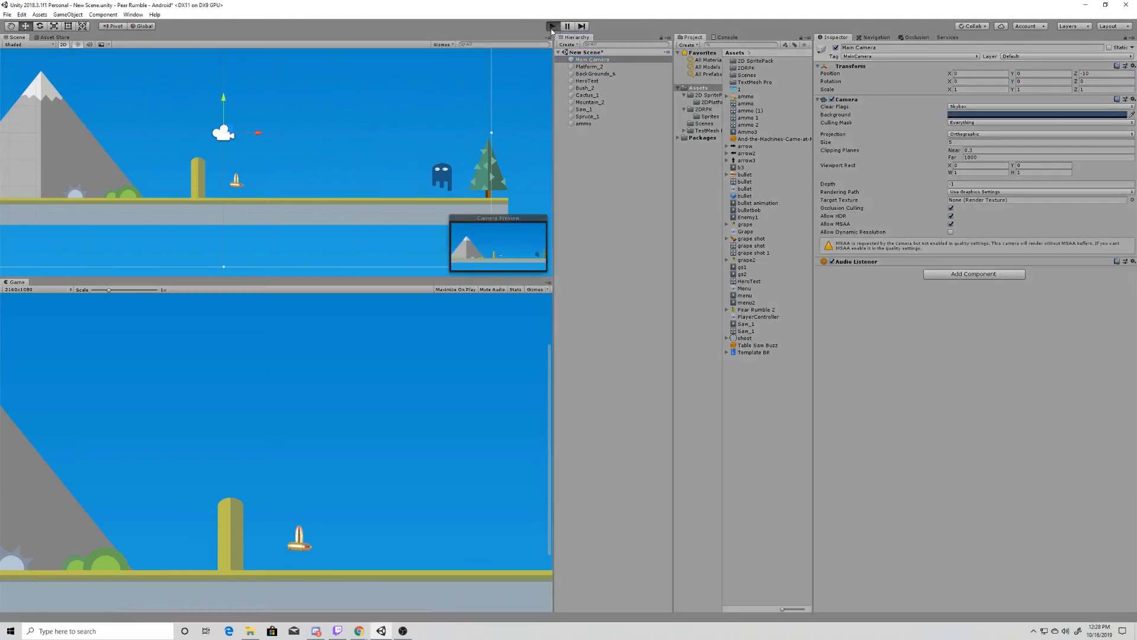